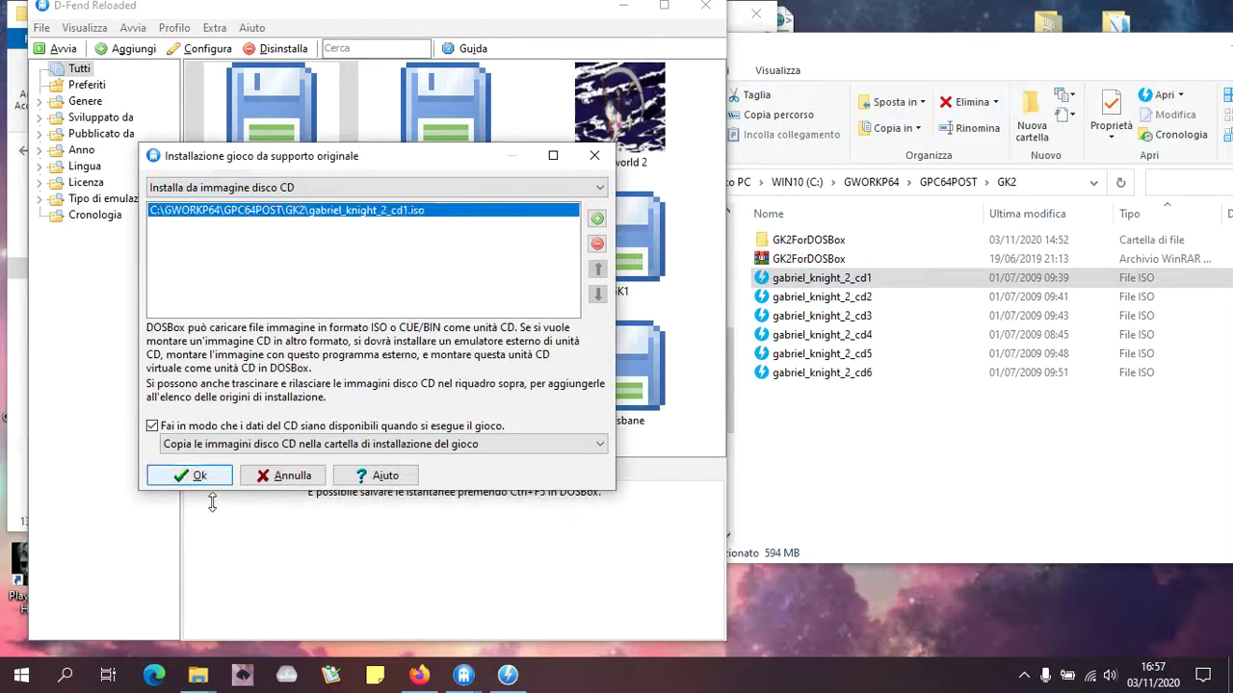
# - Start the installation from the gabriel_knight_2_cd1.iso image and run install at the DOS prompt, passing the introductory screen
pyautogui.click(196, 478)
pyautogui.click(195, 480)
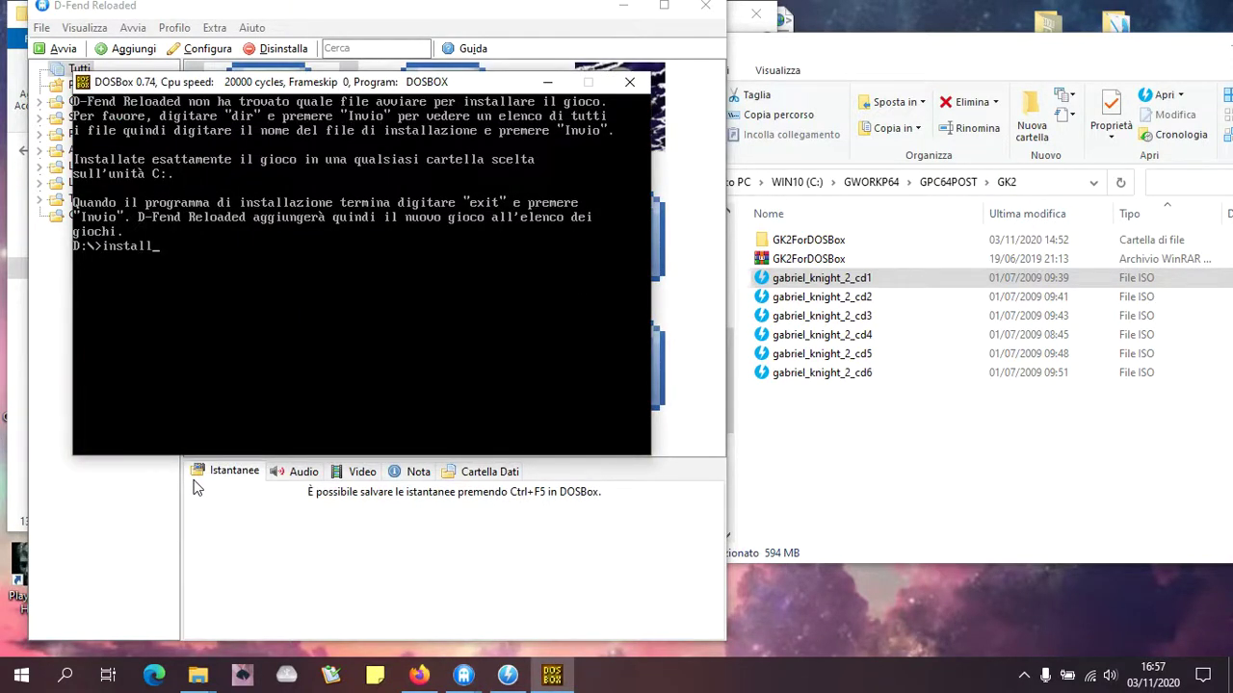
pyautogui.press('Return')
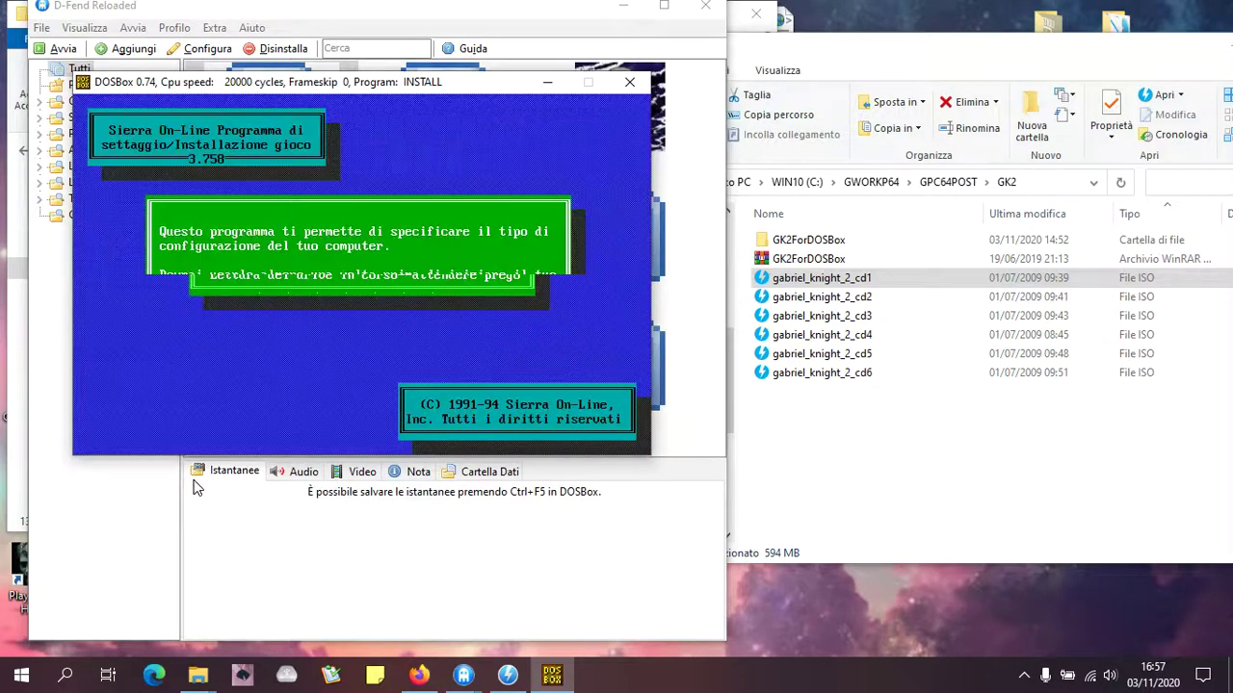
pyautogui.press('Return')
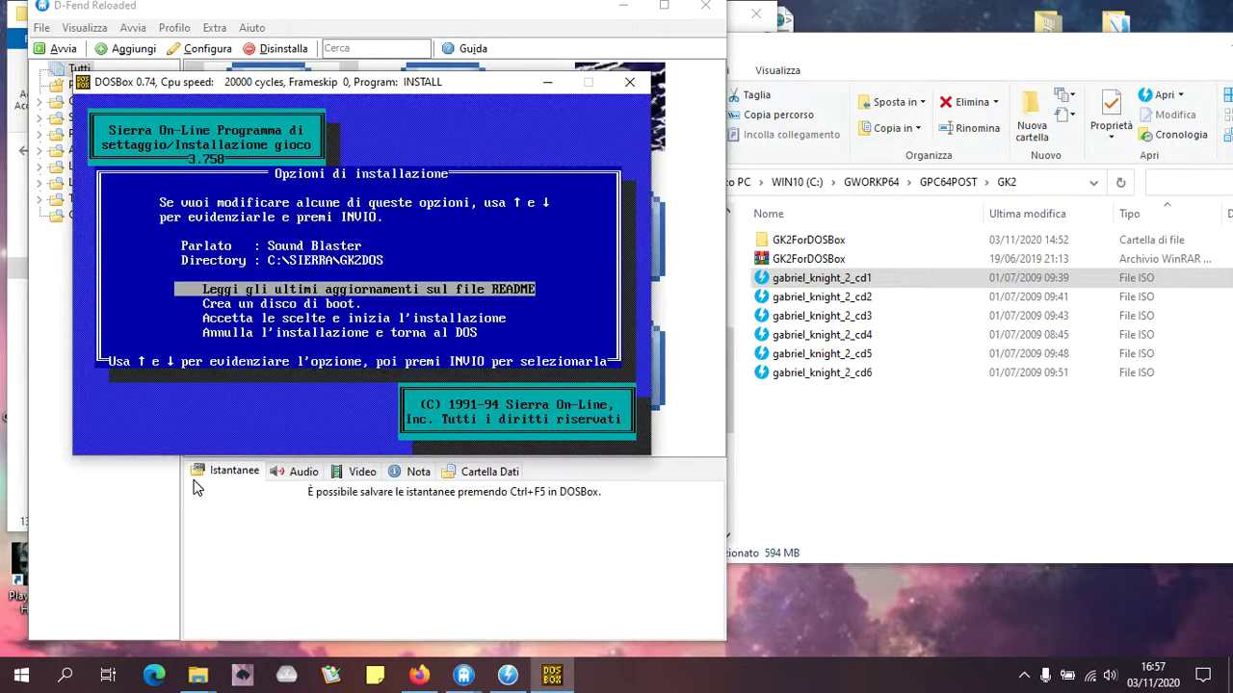
# - Accept the installation options, choose the complete 42 MB install, and finish the Sierra installer through its closing messages
pyautogui.press('Down')
pyautogui.press('Down')
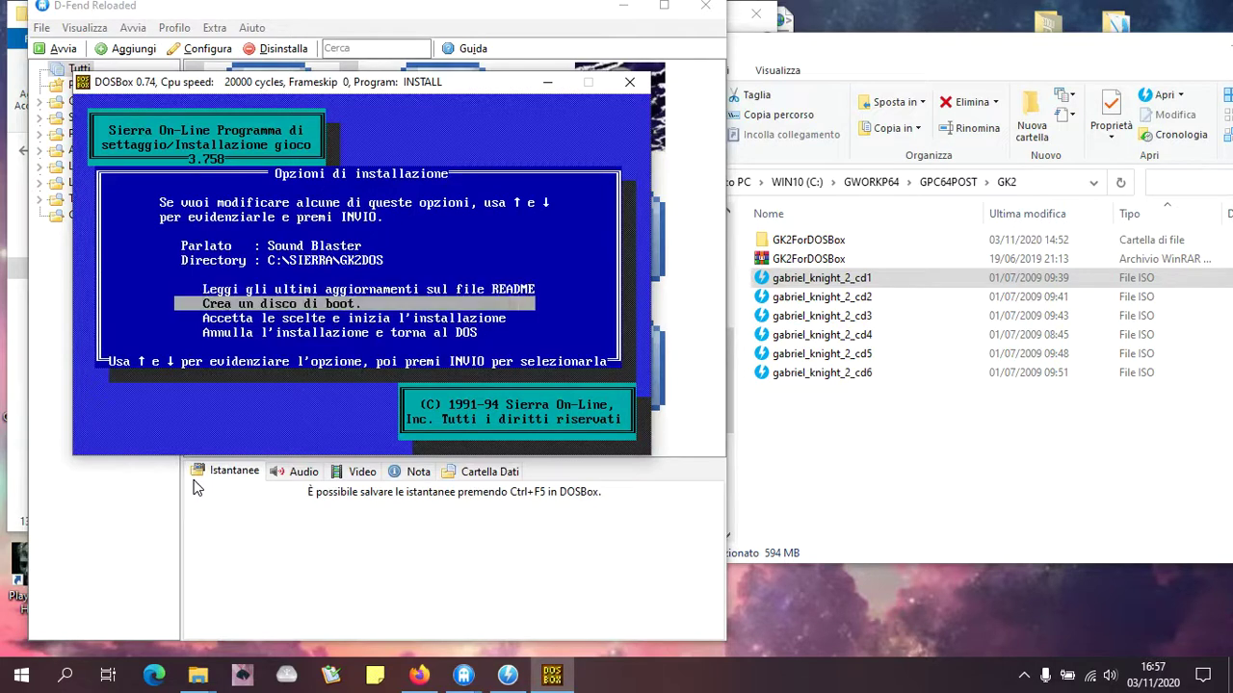
pyautogui.press('Return')
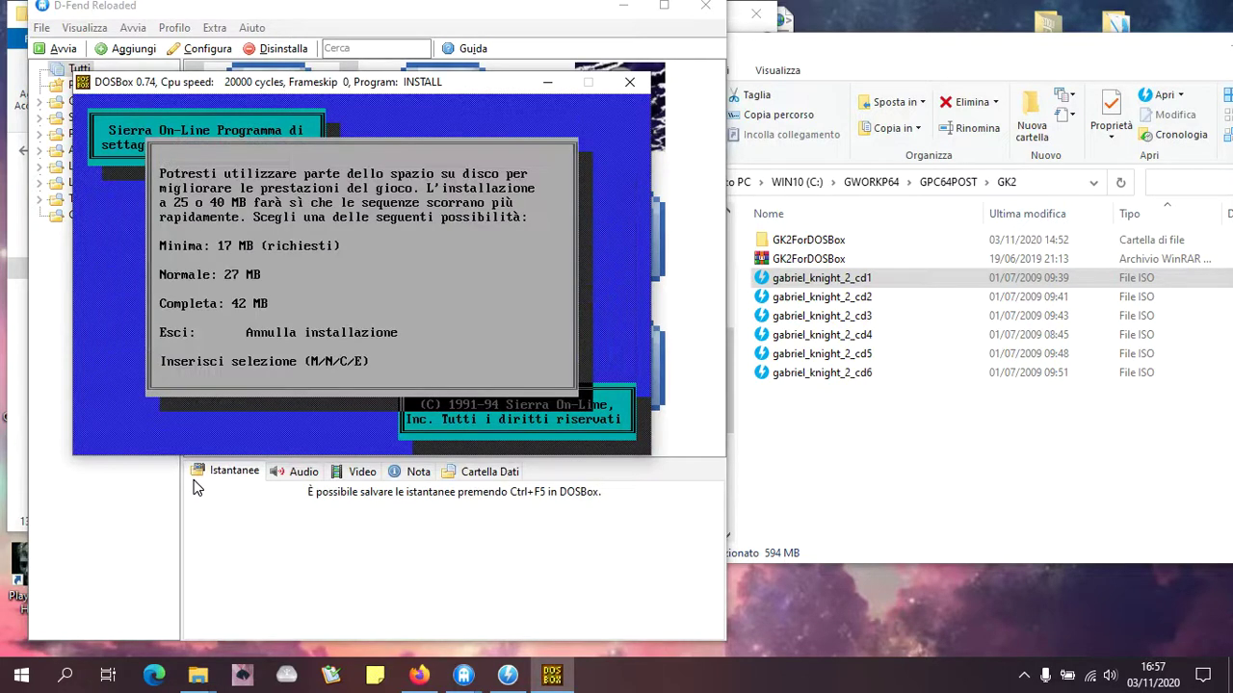
pyautogui.press('c')
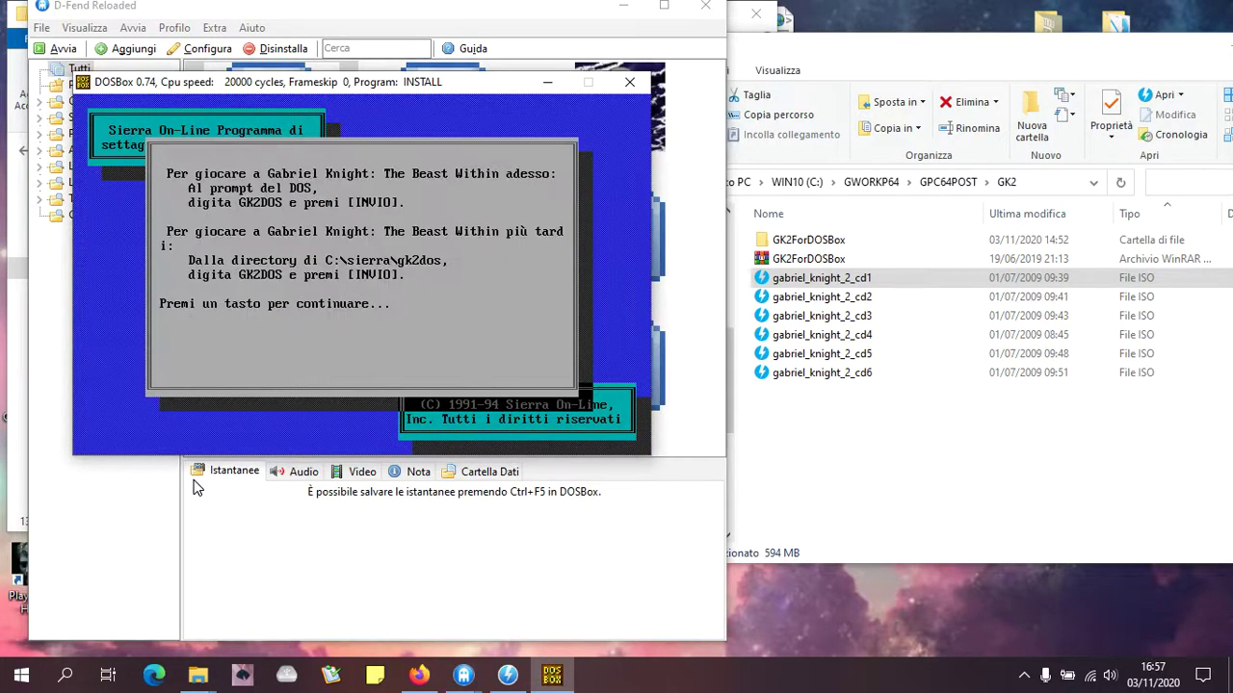
pyautogui.press('Return')
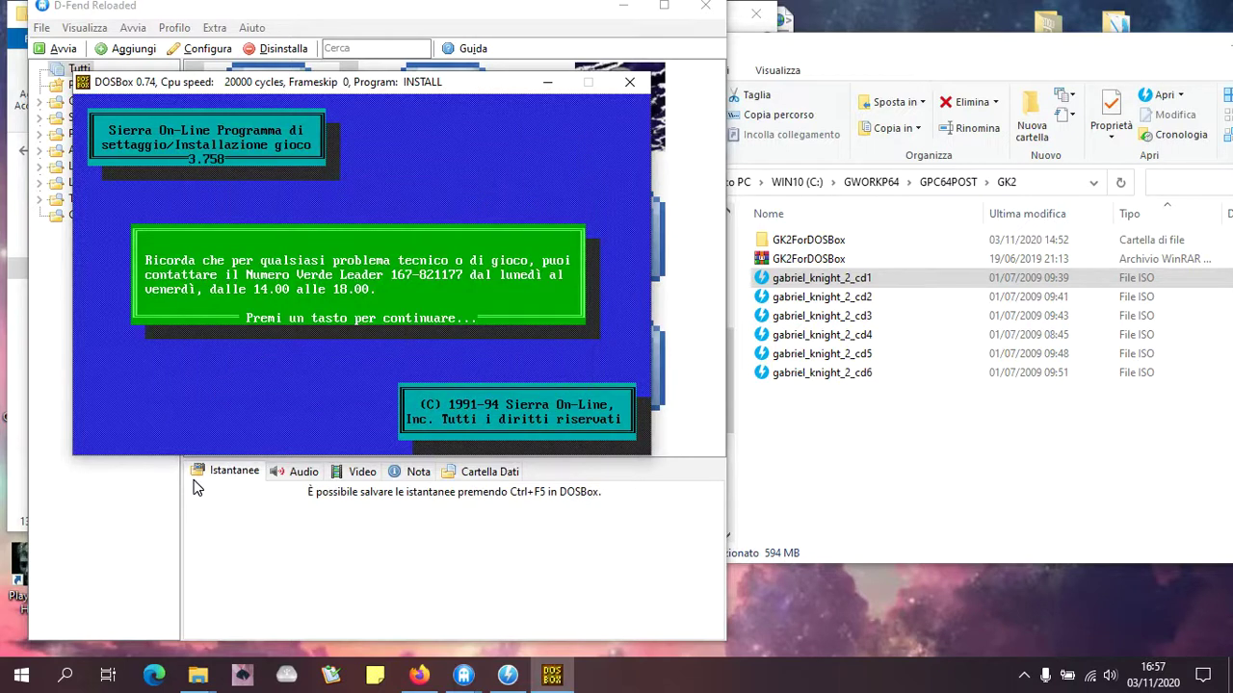
pyautogui.press('Return')
pyautogui.press('Return')
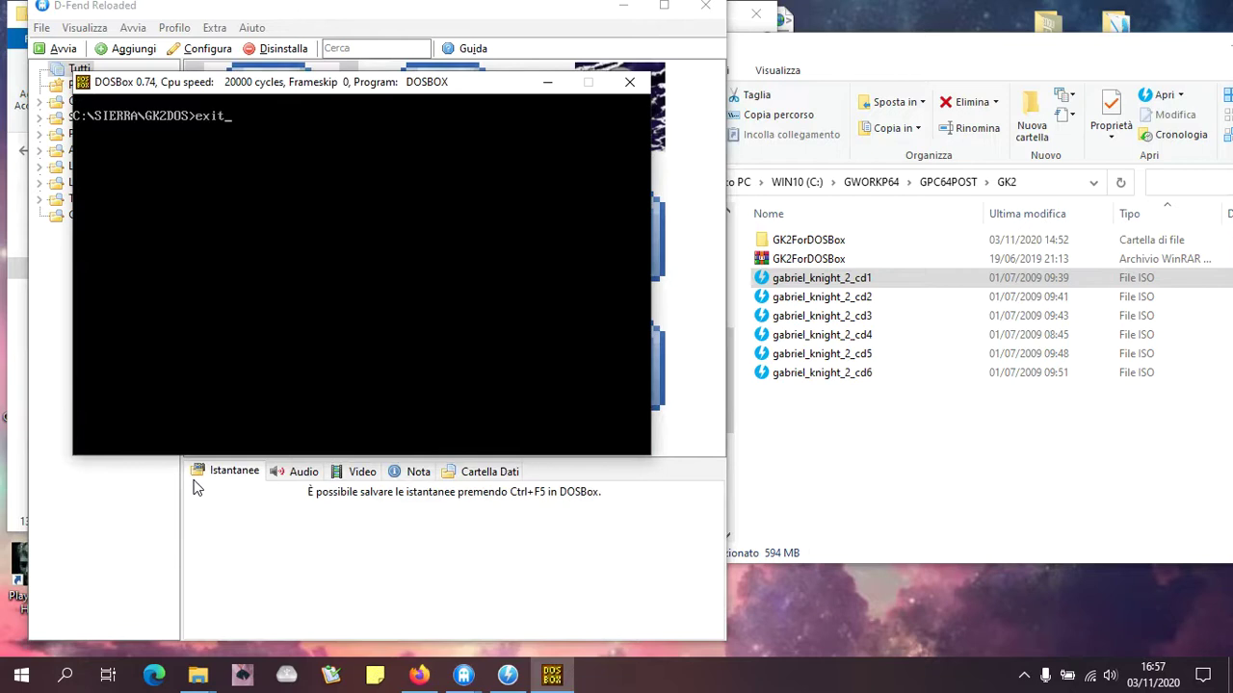
# - Exit the DOS session with exit and import the installed game under the profile name GK2
pyautogui.press('Return')
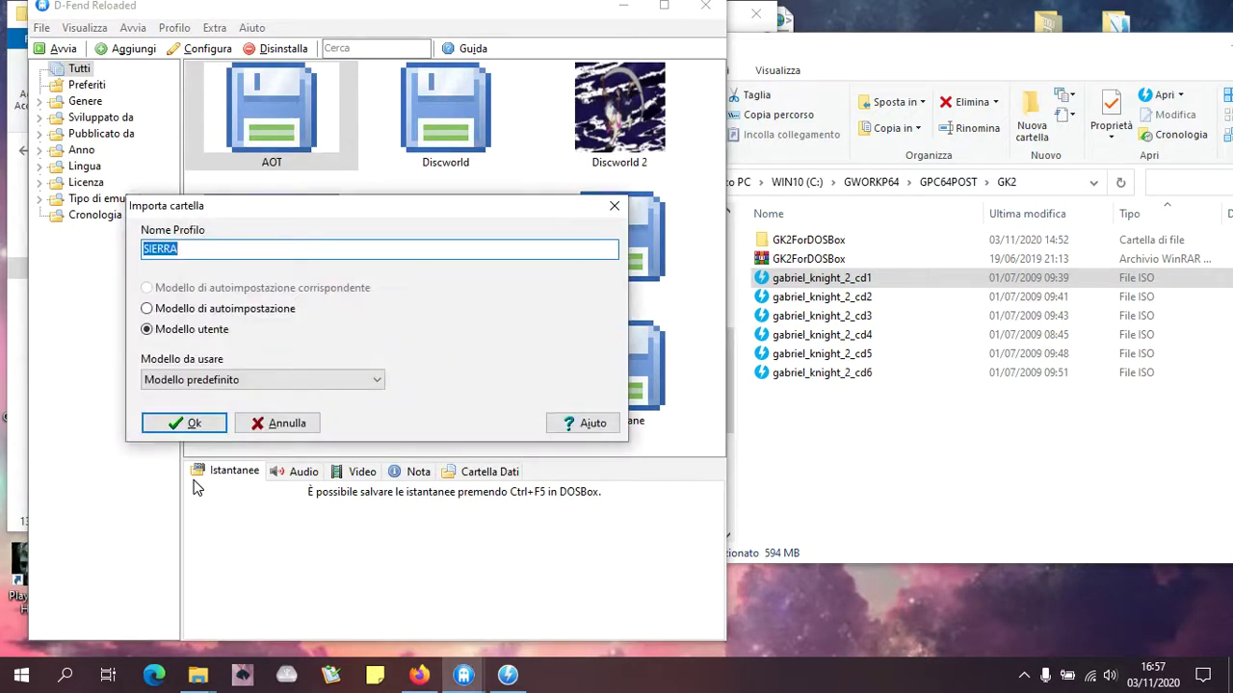
pyautogui.write('GK2')
pyautogui.click(185, 428)
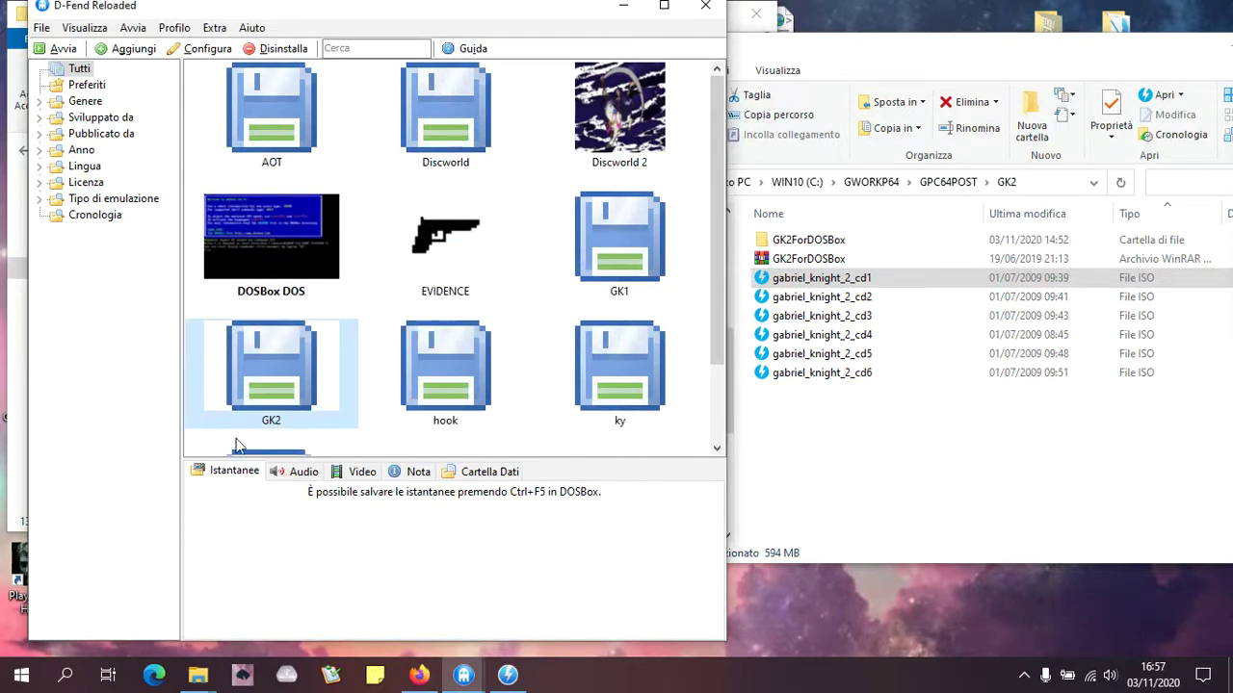
# - Open the games folder and go to the installed game's SIERRA\GK2DOS folder
pyautogui.click(213, 27)
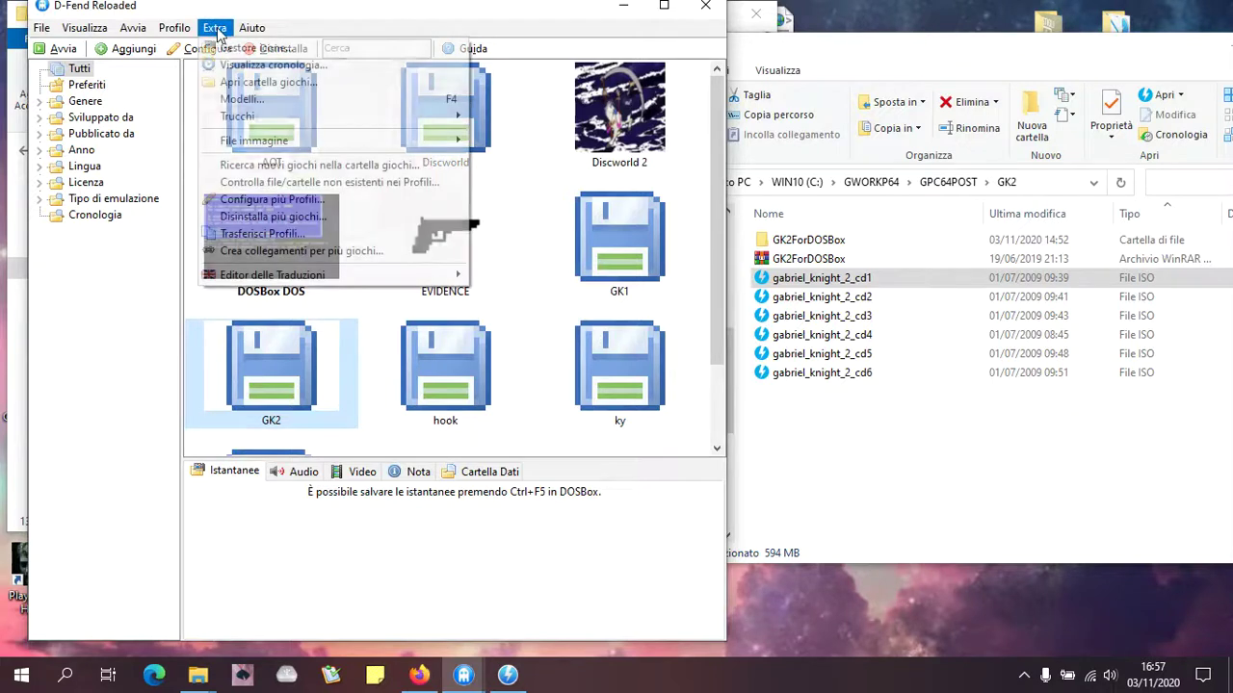
pyautogui.click(235, 85)
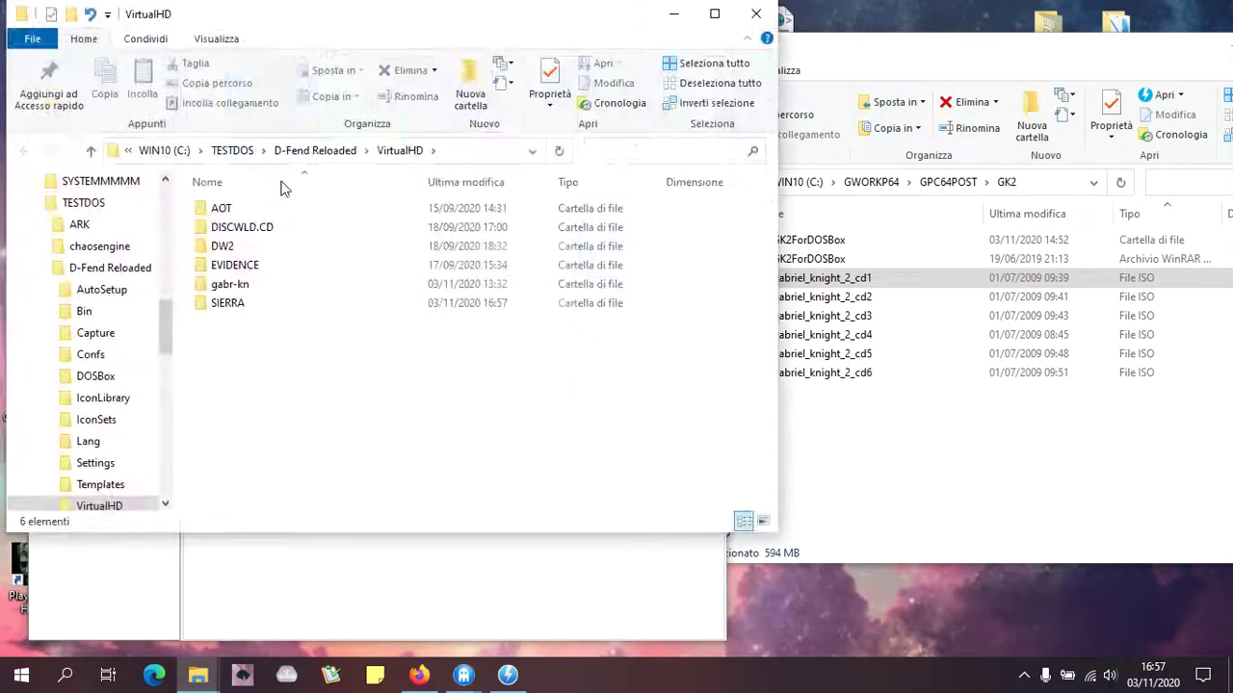
pyautogui.doubleClick(279, 311)
pyautogui.doubleClick(279, 224)
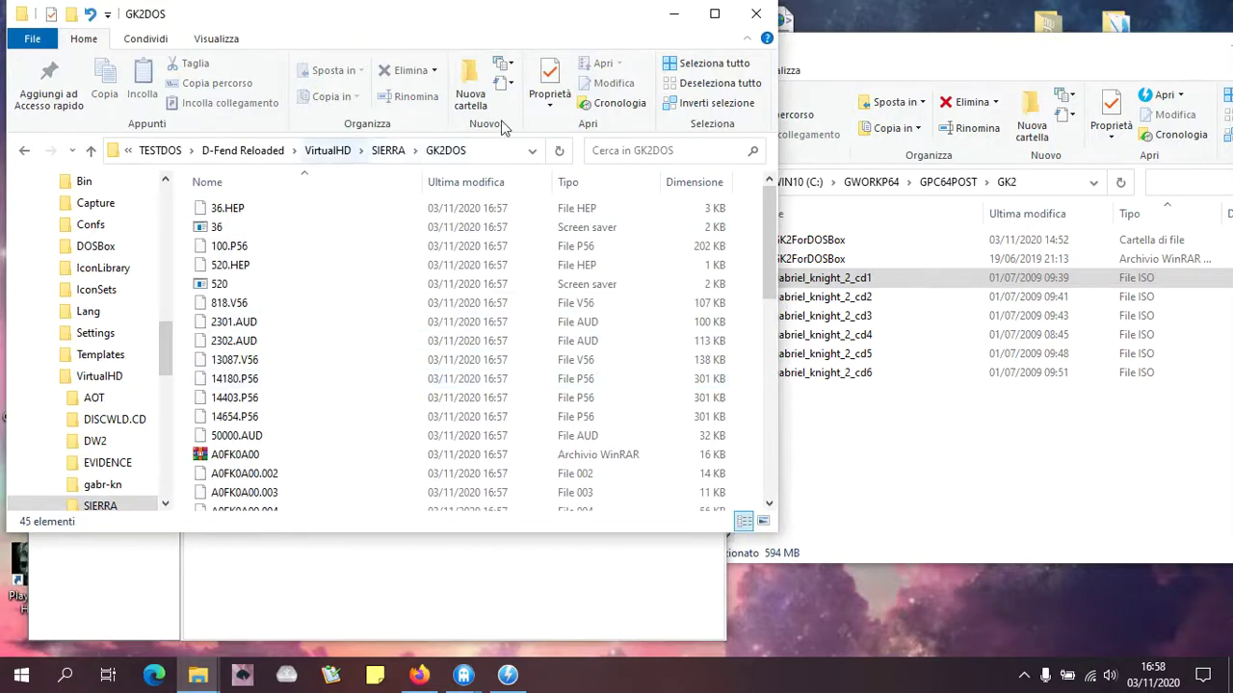
# - Run the GK2ForDOSBox application from the GK2ForDOSBox folder with English as installer language and accept the license agreement
pyautogui.click(855, 96)
pyautogui.doubleClick(826, 241)
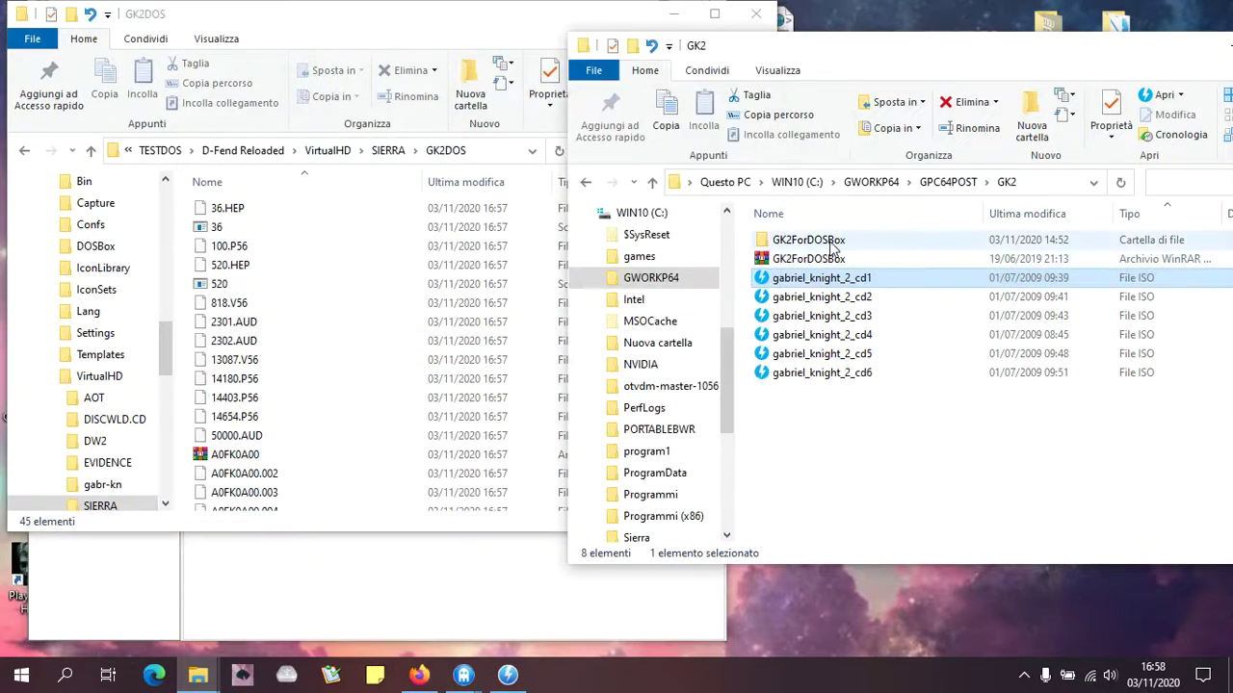
pyautogui.doubleClick(832, 248)
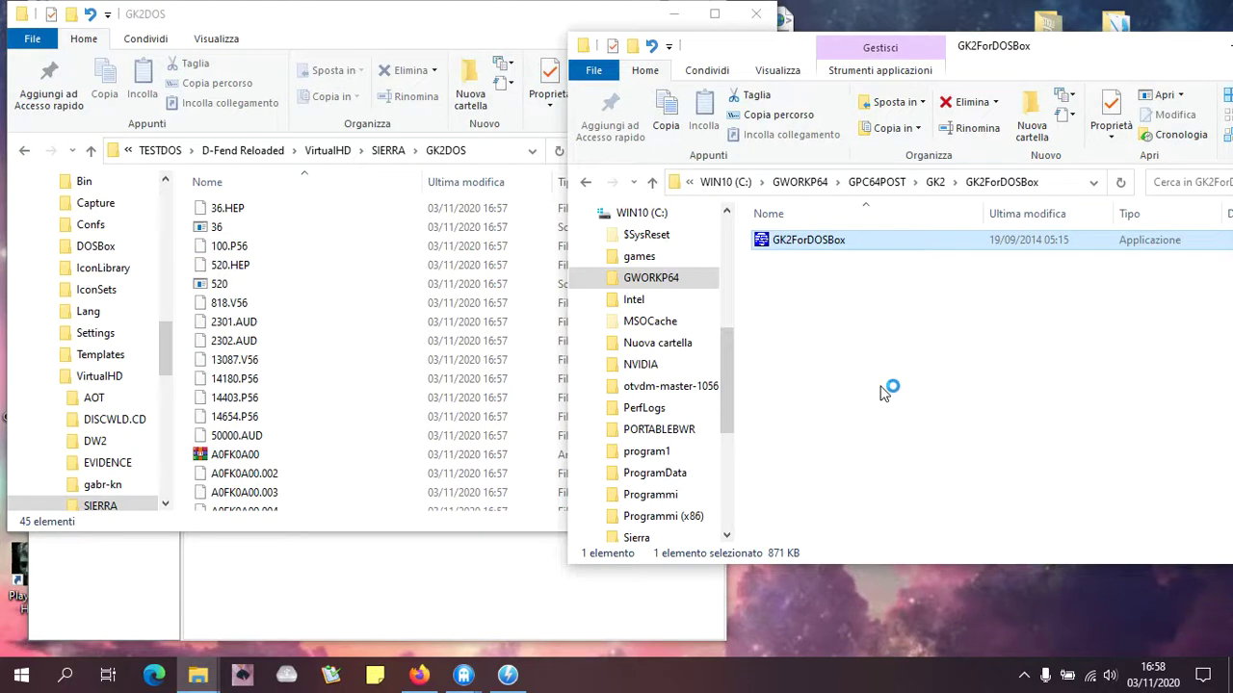
pyautogui.press('Return')
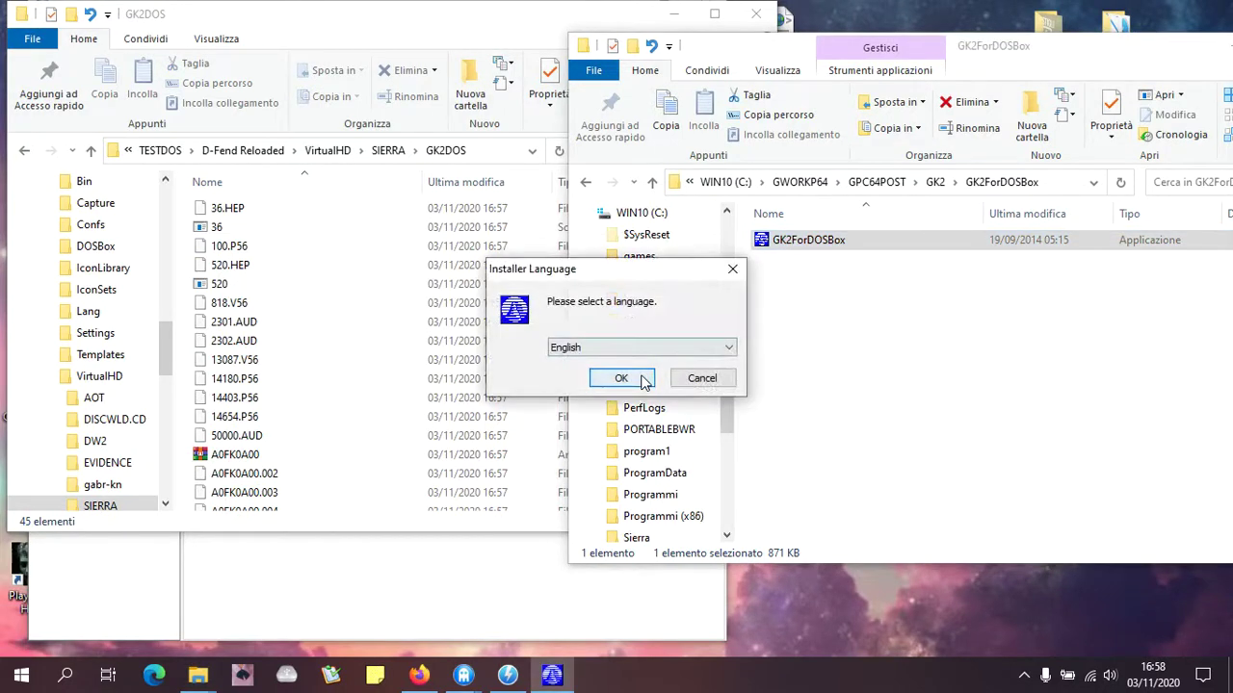
pyautogui.click(715, 482)
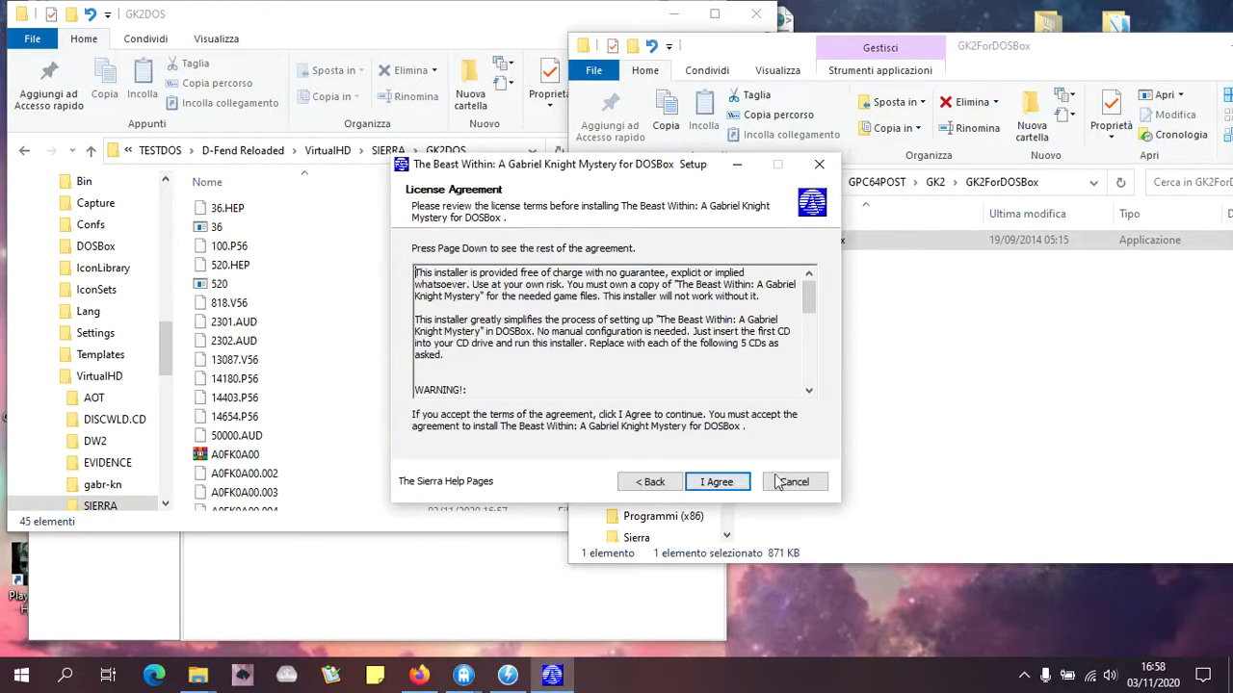
pyautogui.click(716, 482)
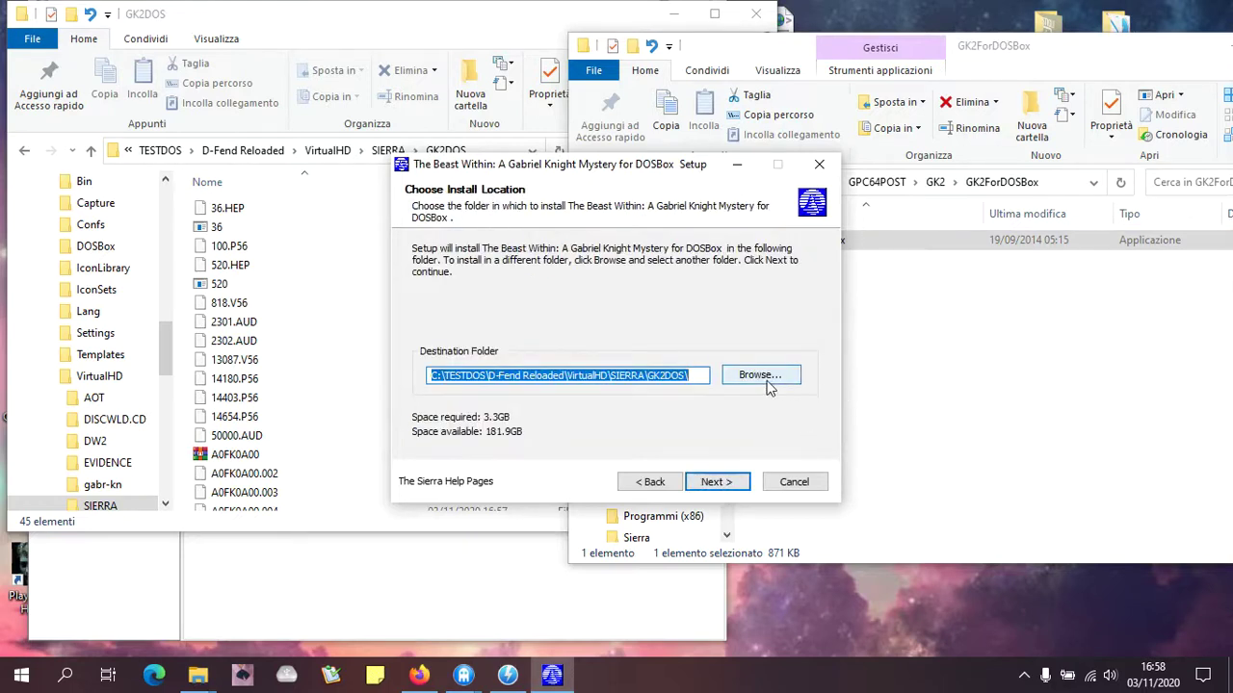
# - Set the setup's destination to D-Fend Reloaded\VirtualHD\SIERRA\GK2DOS\ without the Gabriel Knight 2 subfolder and continue
pyautogui.click(755, 382)
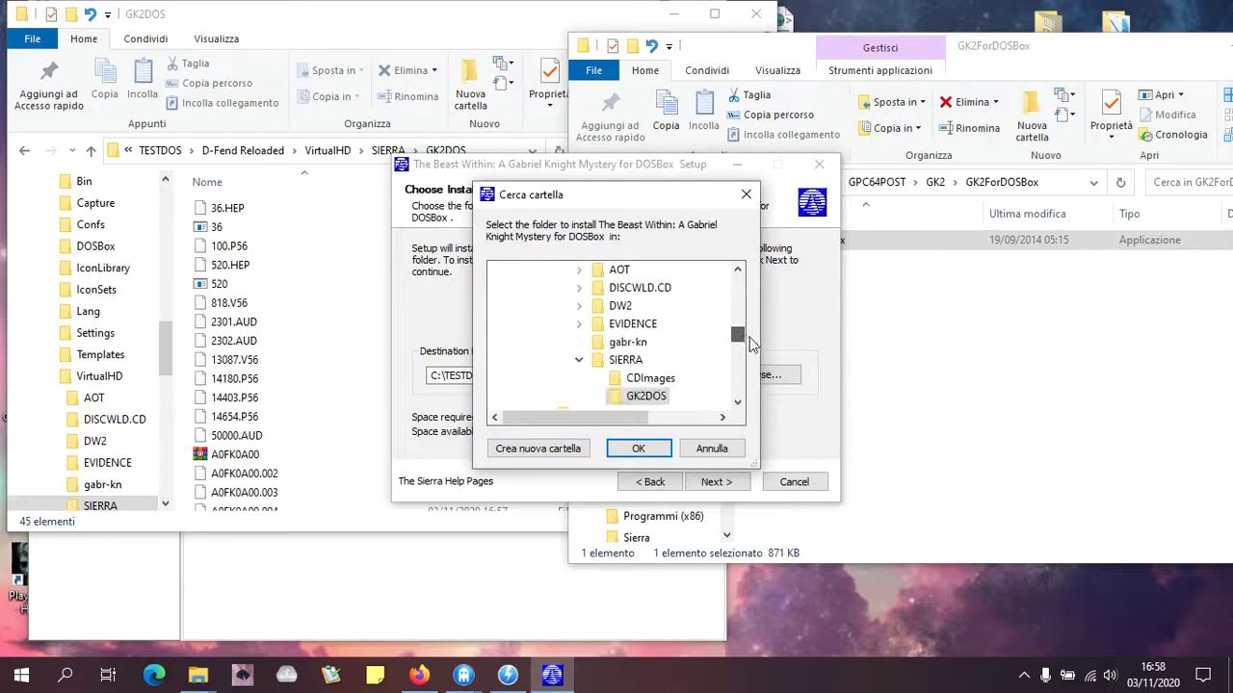
pyautogui.moveTo(755, 342); pyautogui.dragTo(754, 335)
pyautogui.scroll(-2, 754, 337)
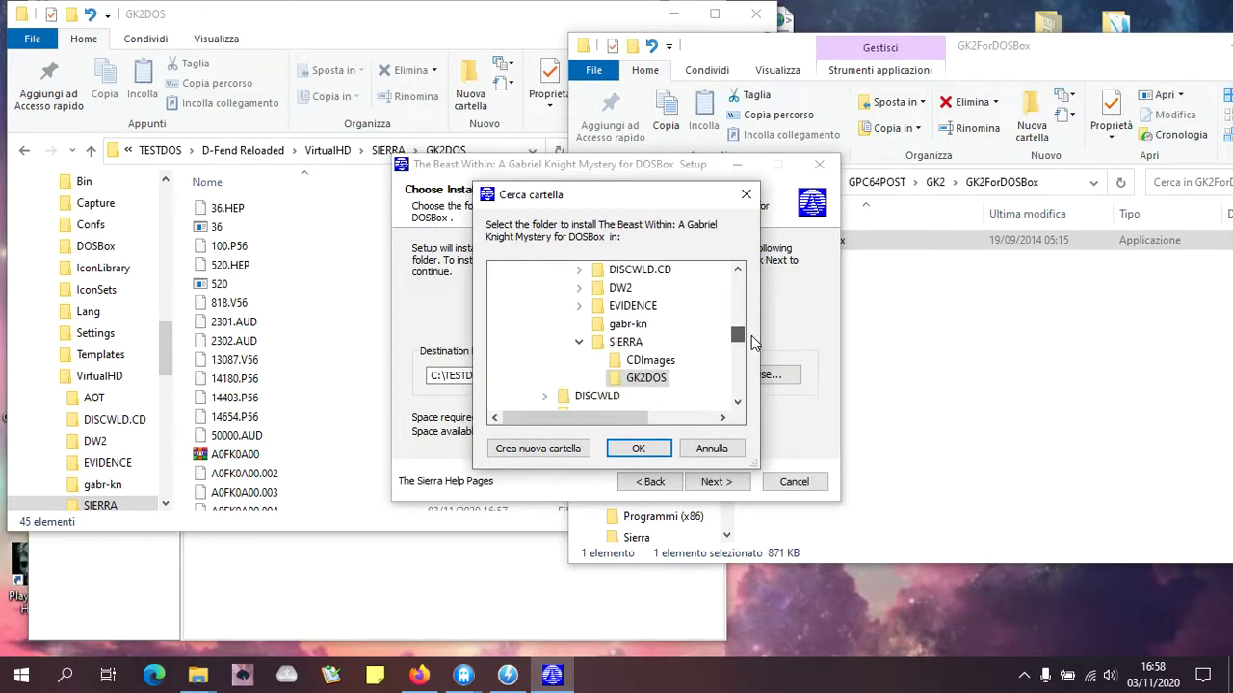
pyautogui.click(657, 451)
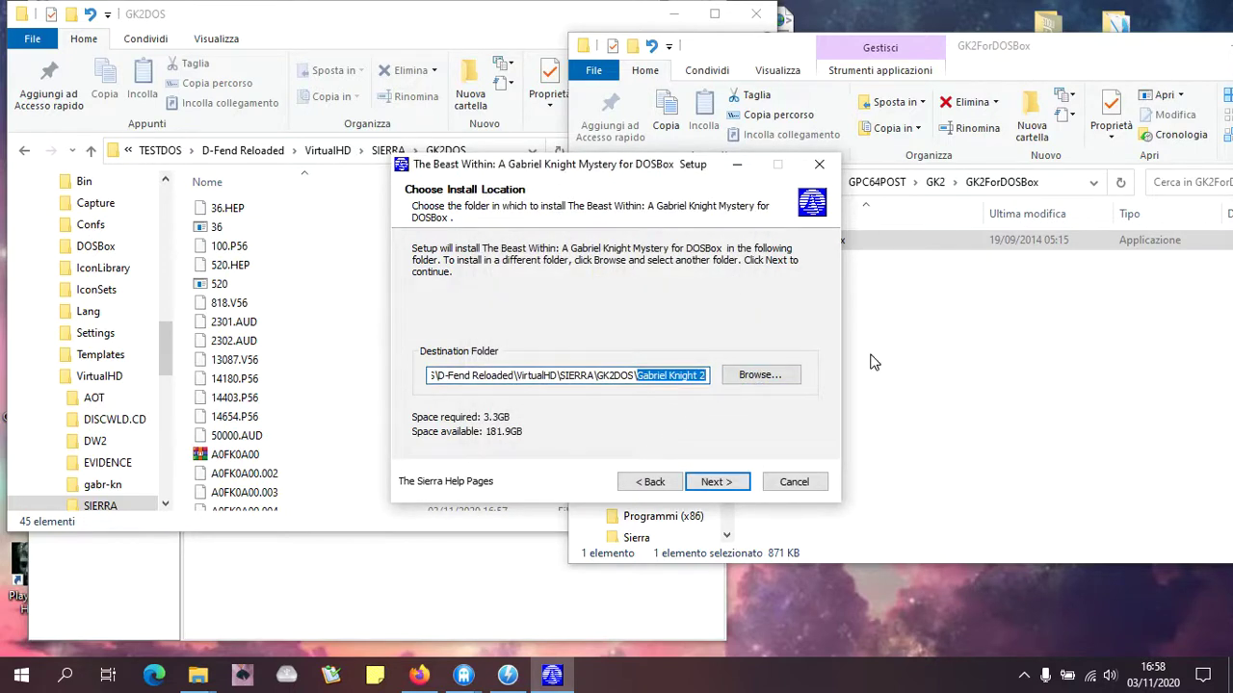
pyautogui.press('BackSpace')
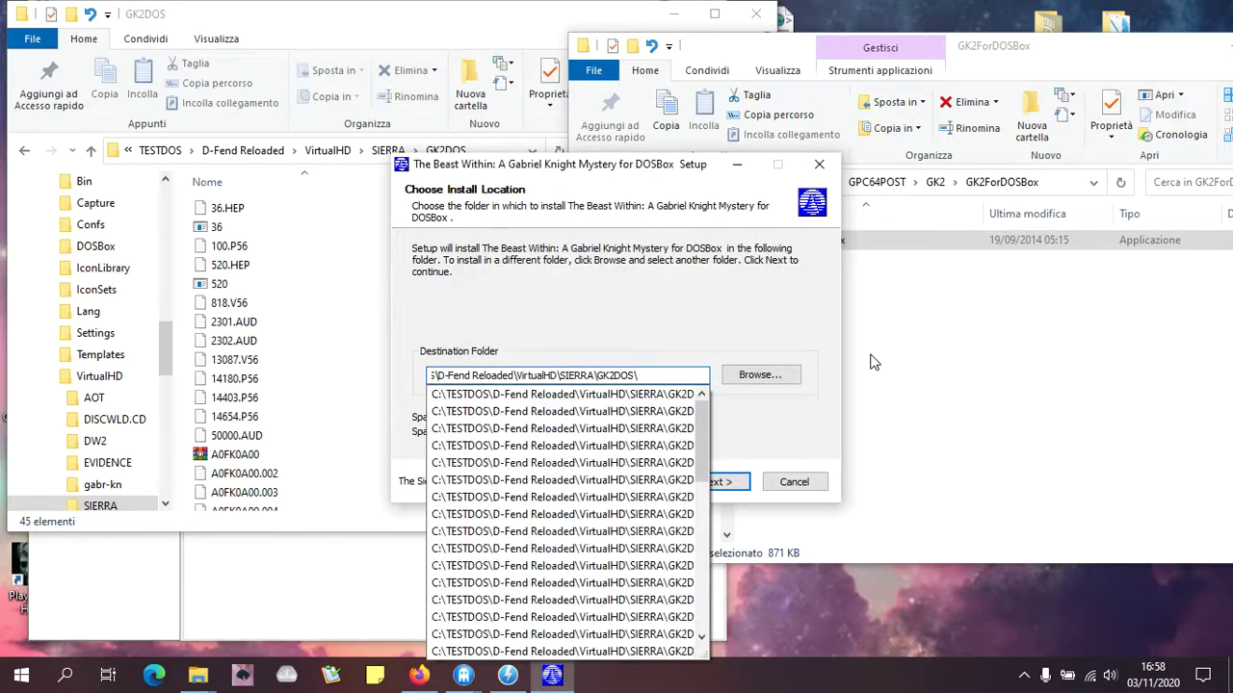
pyautogui.click(687, 306)
pyautogui.click(717, 481)
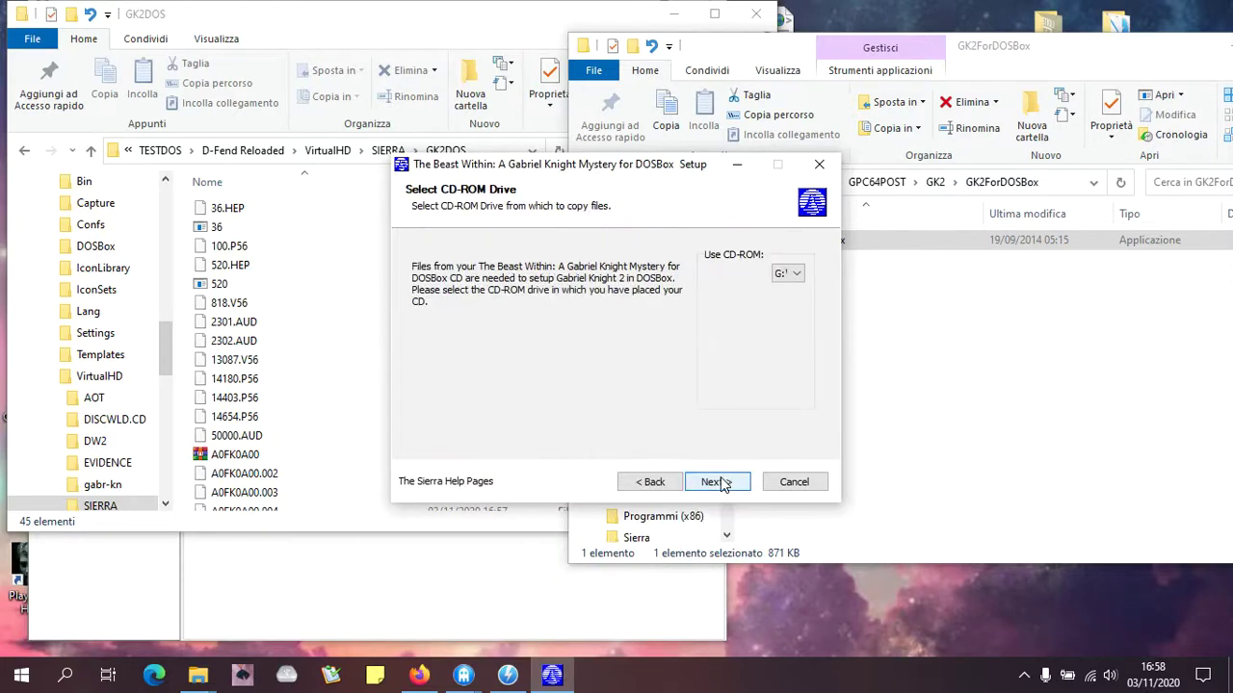
# - Check the setup's CD-ROM drive choices, return to the GK2 folder, and mount gabriel_knight_2_cd1 in DAEMON Tools virtual drive H:
pyautogui.click(790, 274)
pyautogui.click(795, 307)
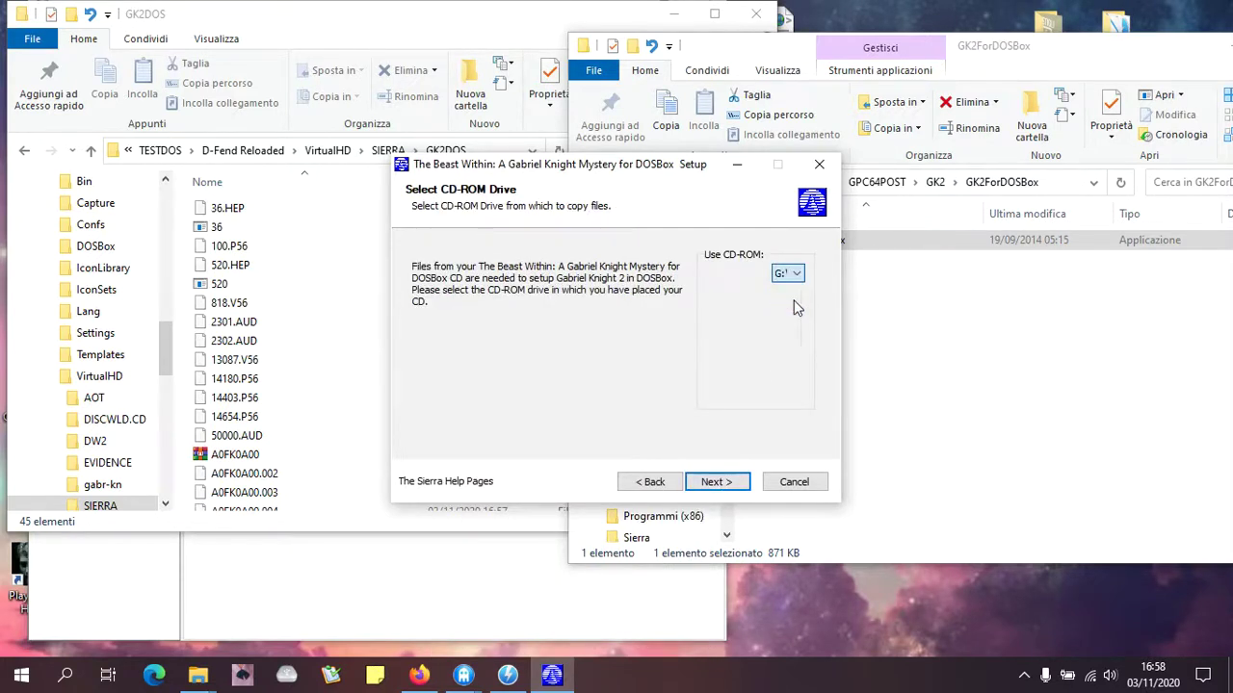
pyautogui.click(928, 275)
pyautogui.click(589, 184)
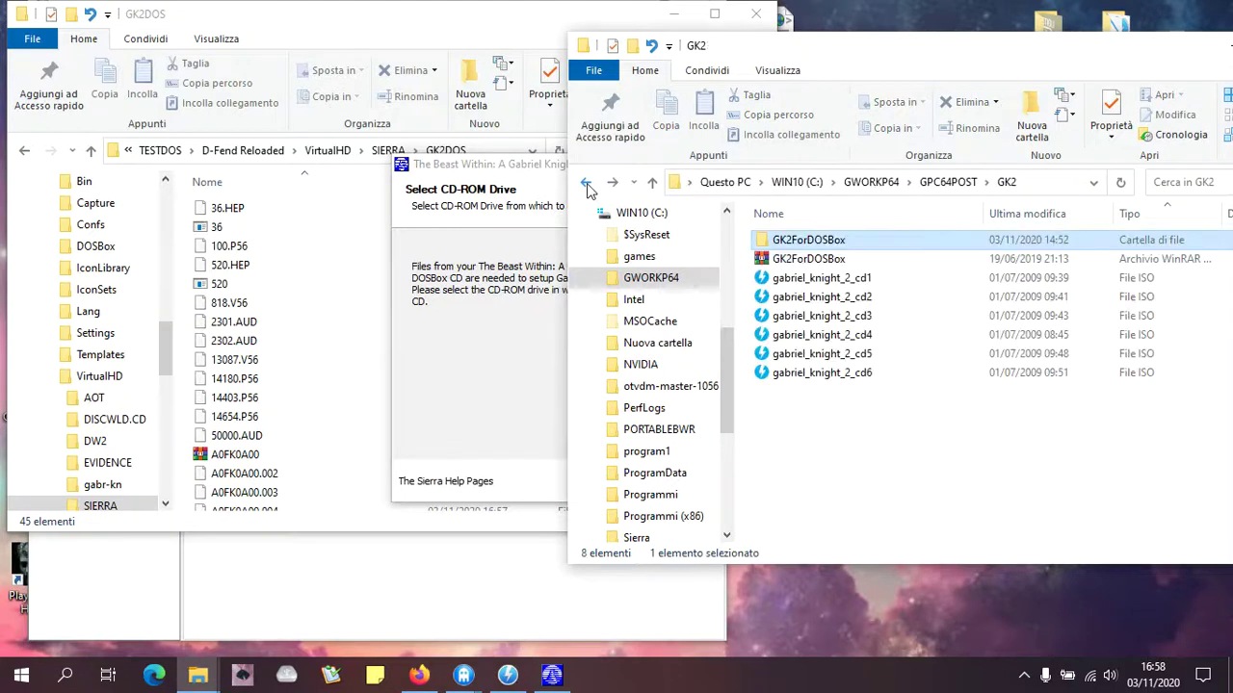
pyautogui.click(505, 676)
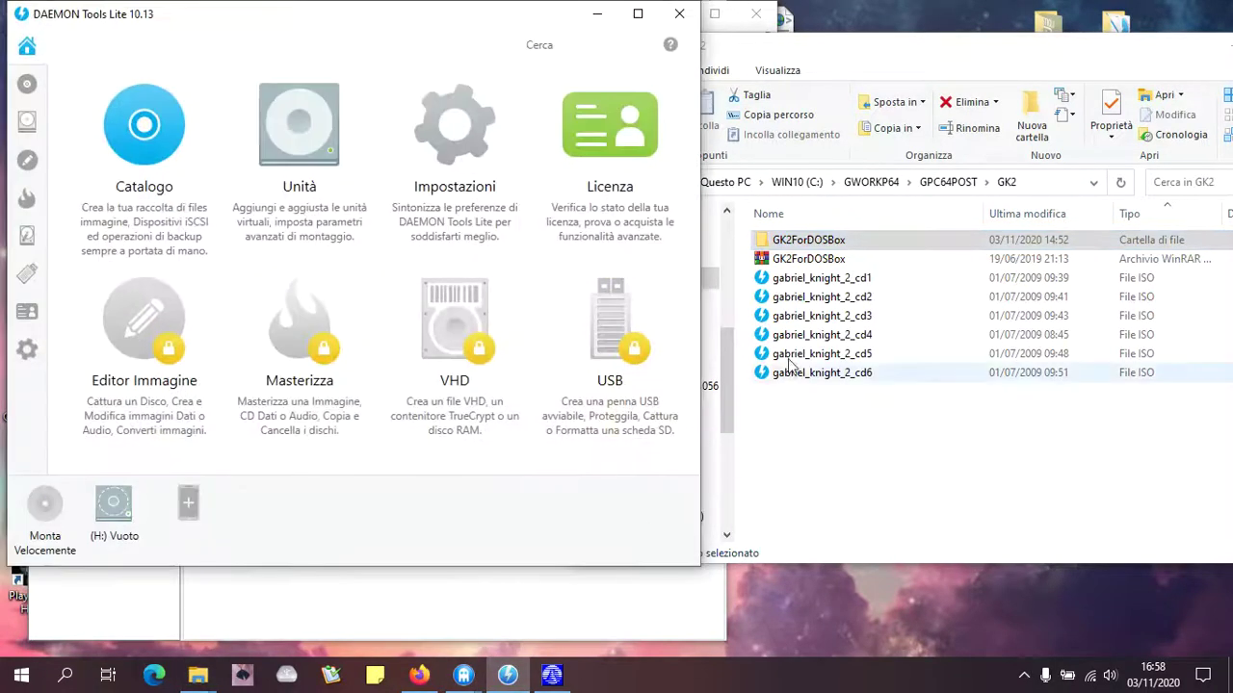
pyautogui.moveTo(818, 278); pyautogui.dragTo(114, 509)
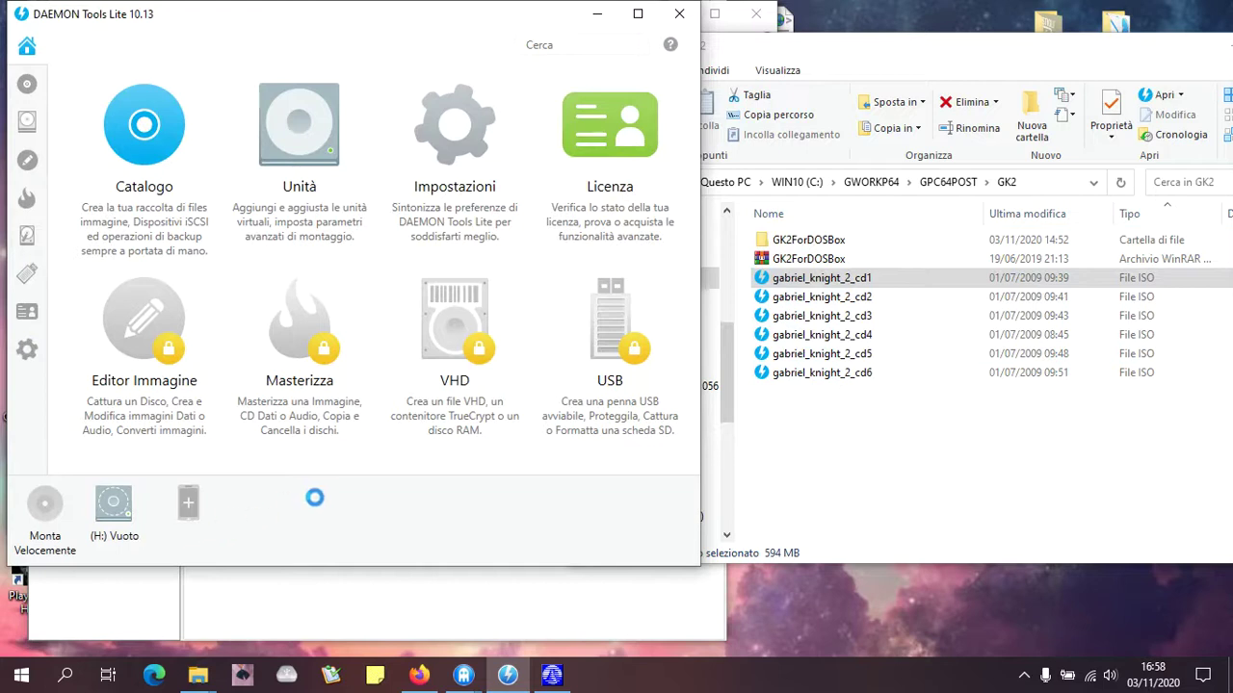
# - Switch back to the game setup, start the installation, and select the DOSBox application in D-Fend Reloaded's DOSBox folder
pyautogui.click(551, 675)
pyautogui.click(718, 487)
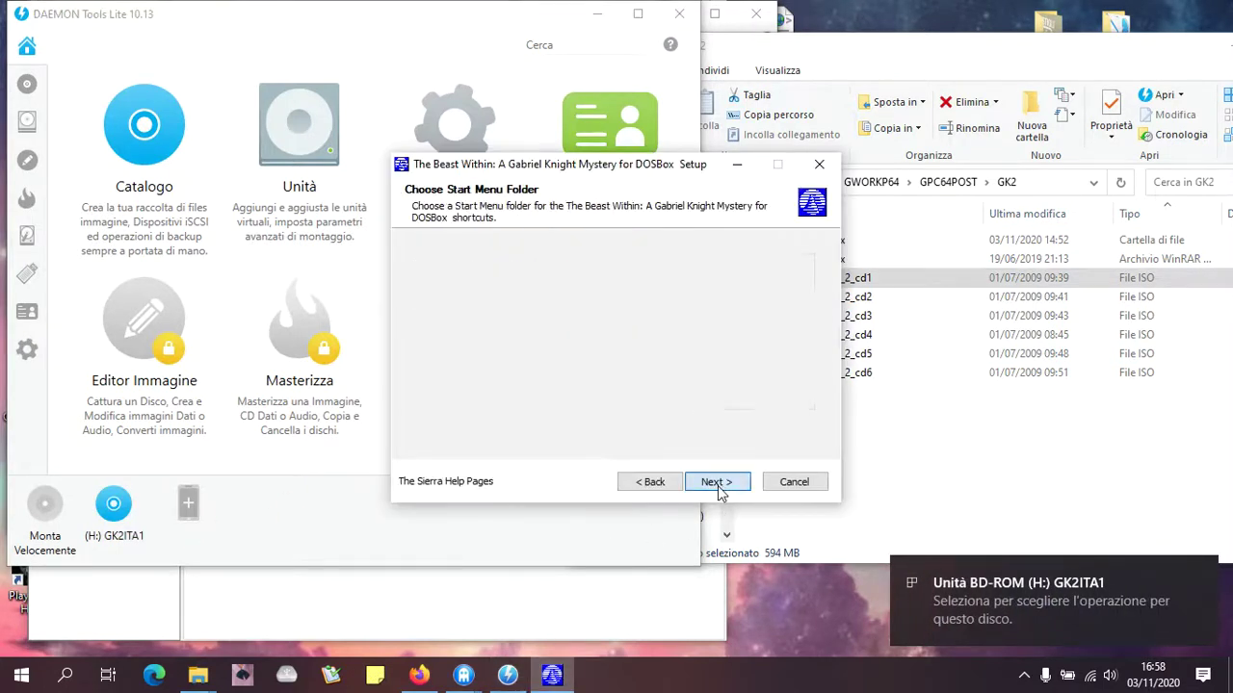
pyautogui.click(717, 486)
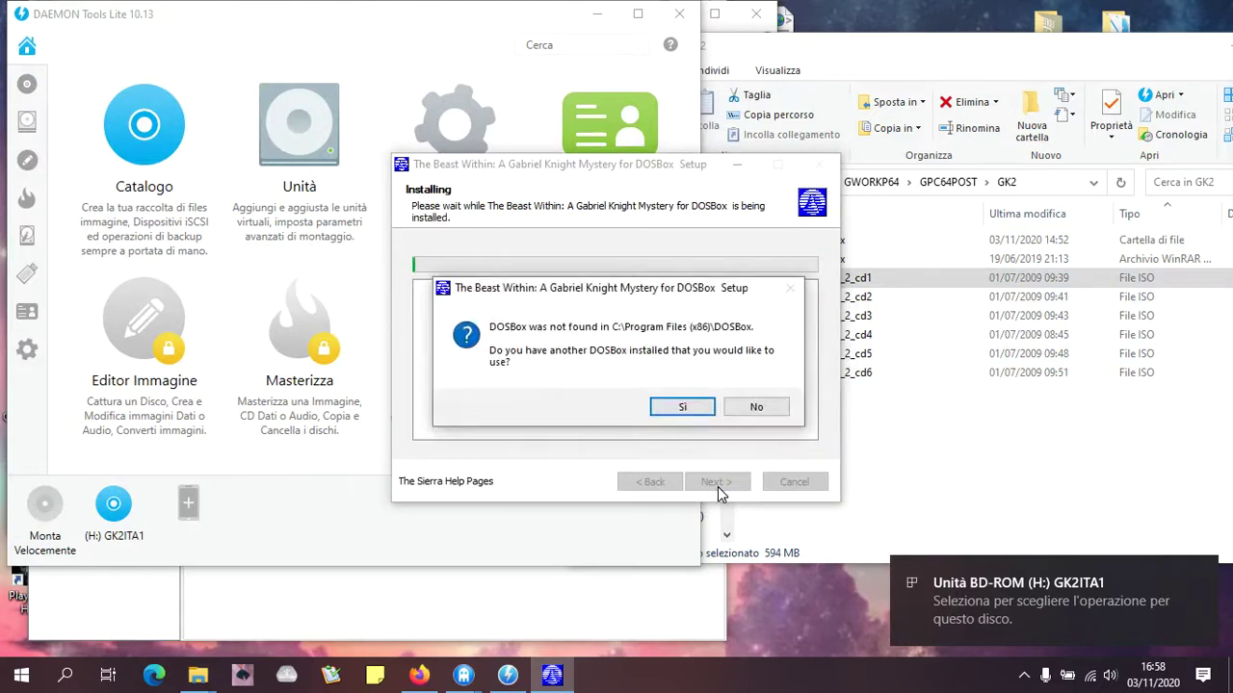
pyautogui.click(680, 409)
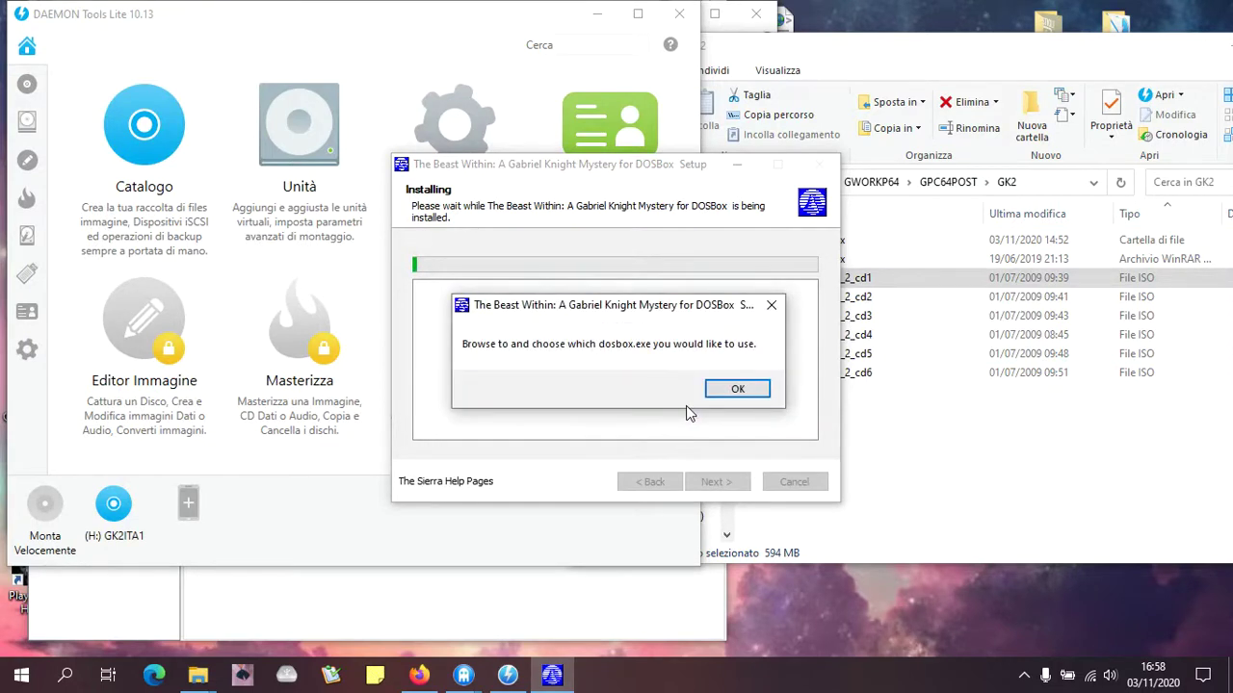
pyautogui.click(737, 390)
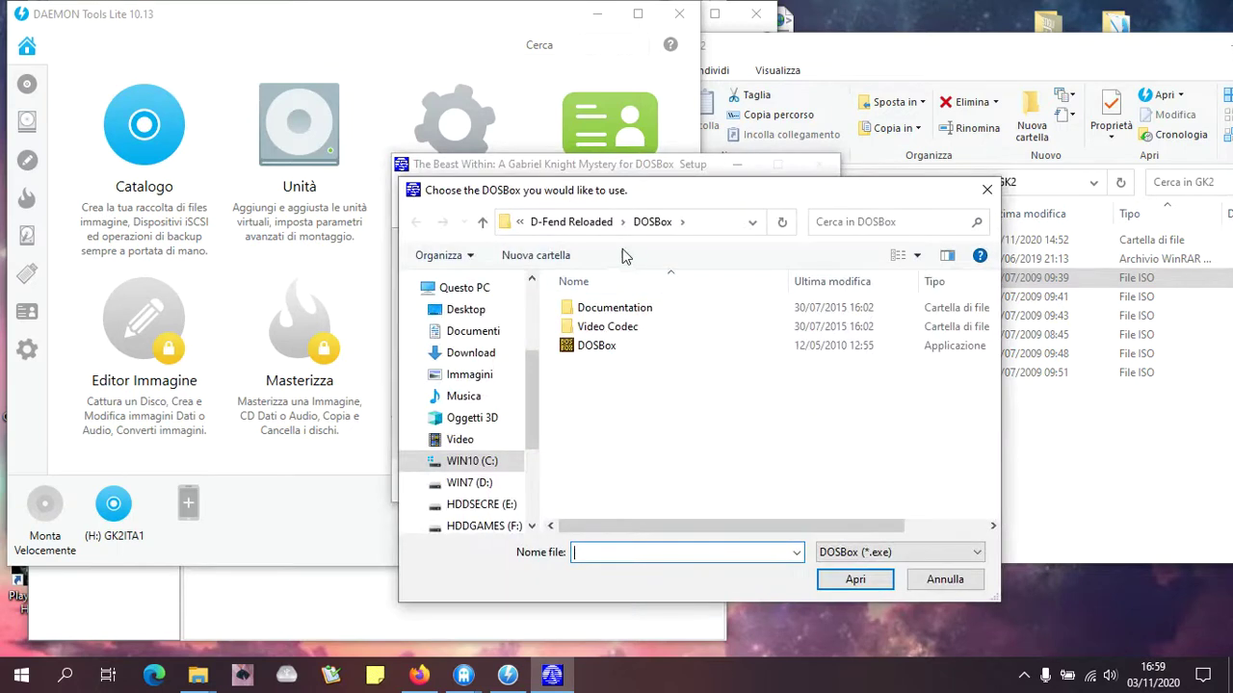
pyautogui.doubleClick(588, 346)
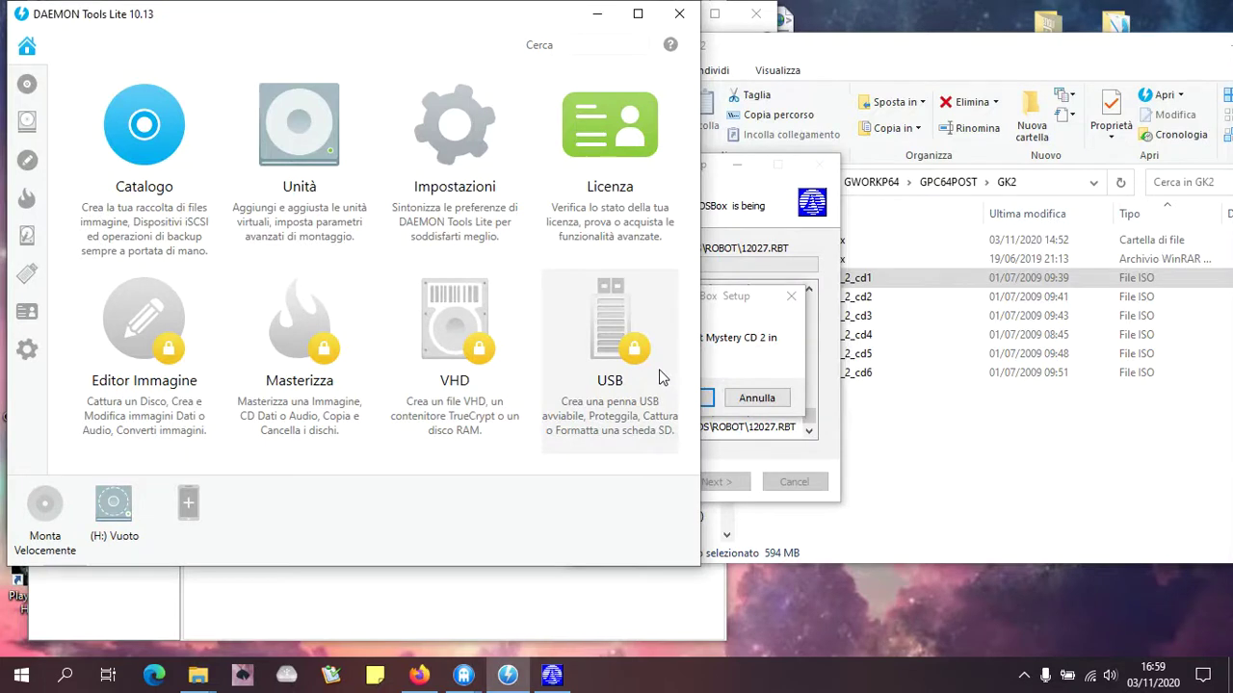
# - Mount gabriel_knight_2_cd2 in virtual drive H: and continue the installation with CD 2
pyautogui.click(900, 385)
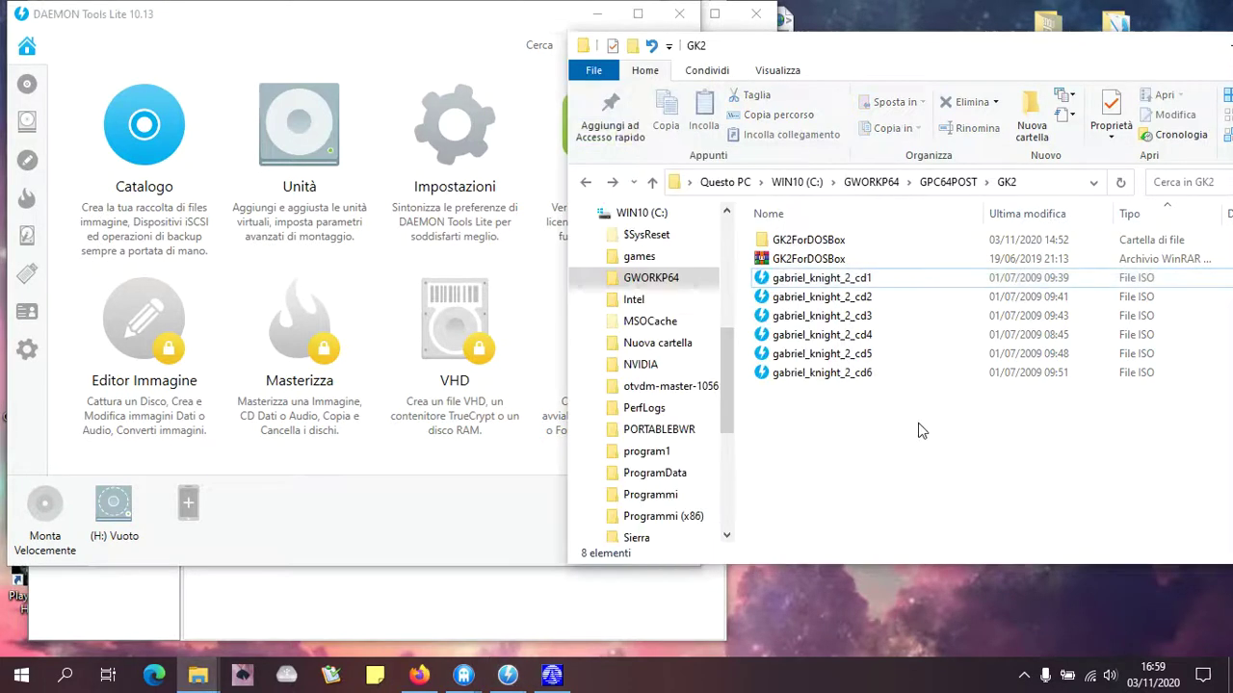
pyautogui.moveTo(821, 296); pyautogui.dragTo(108, 525)
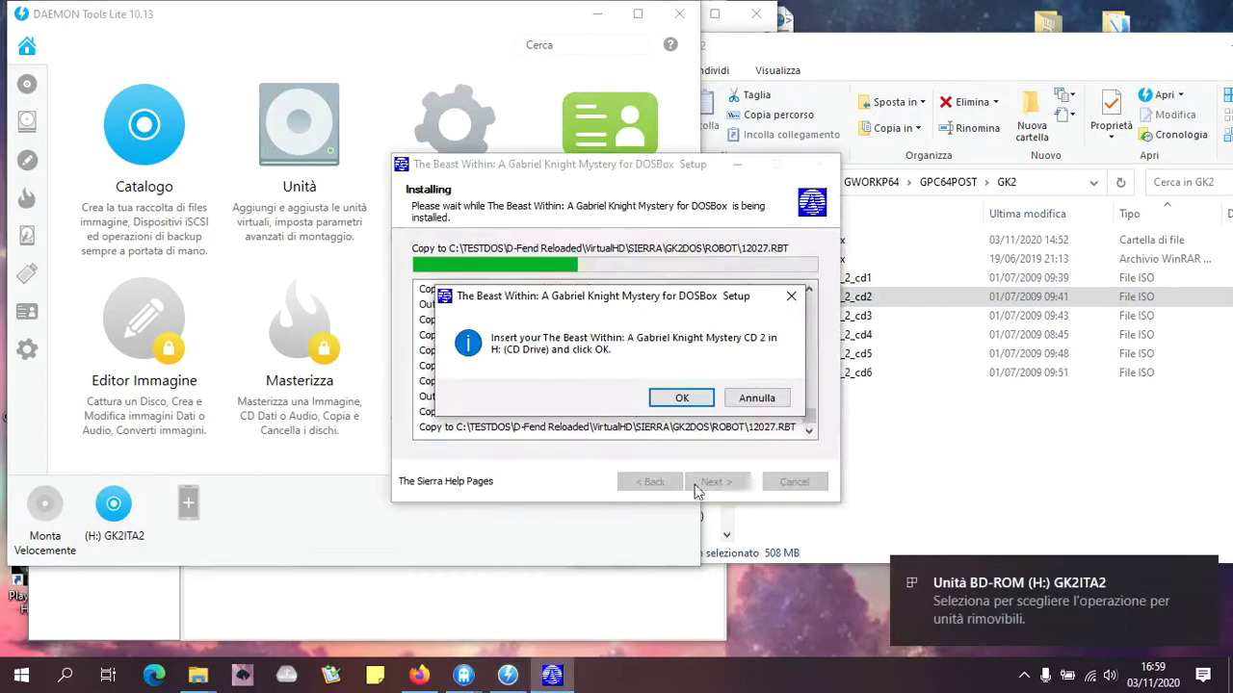
pyautogui.click(674, 396)
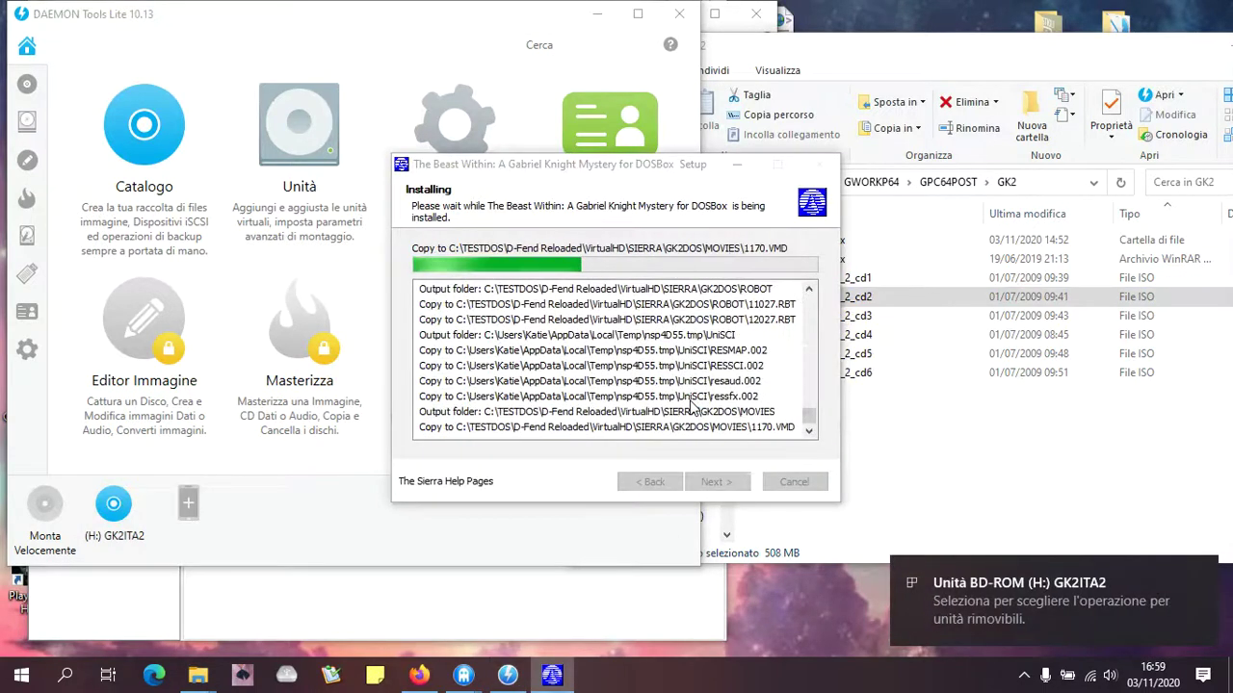
# - Raise the system's audio volume while the setup copies the CD 2 files
pyautogui.press('XF86AudioRaiseVolume')
pyautogui.press('XF86AudioRaiseVolume')
pyautogui.press('XF86AudioRaiseVolume')
pyautogui.press('XF86AudioRaiseVolume')
pyautogui.press('XF86AudioRaiseVolume')
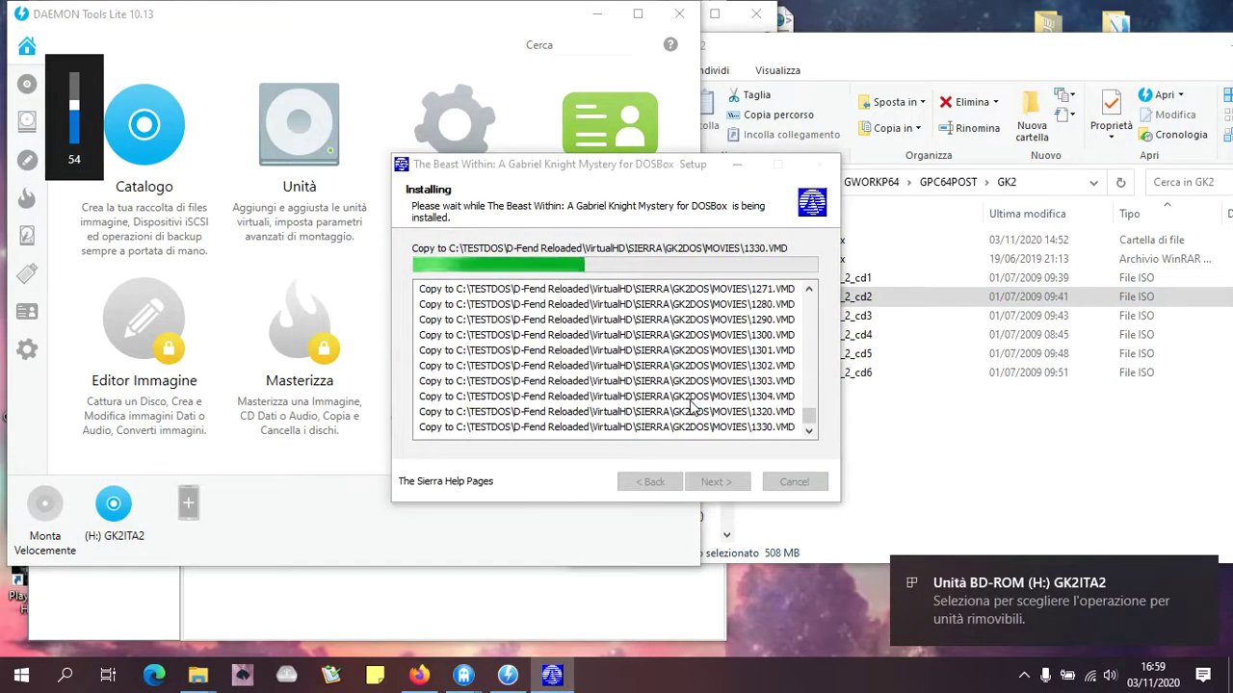
pyautogui.press('XF86AudioRaiseVolume')
pyautogui.press('XF86AudioRaiseVolume')
pyautogui.press('XF86AudioRaiseVolume')
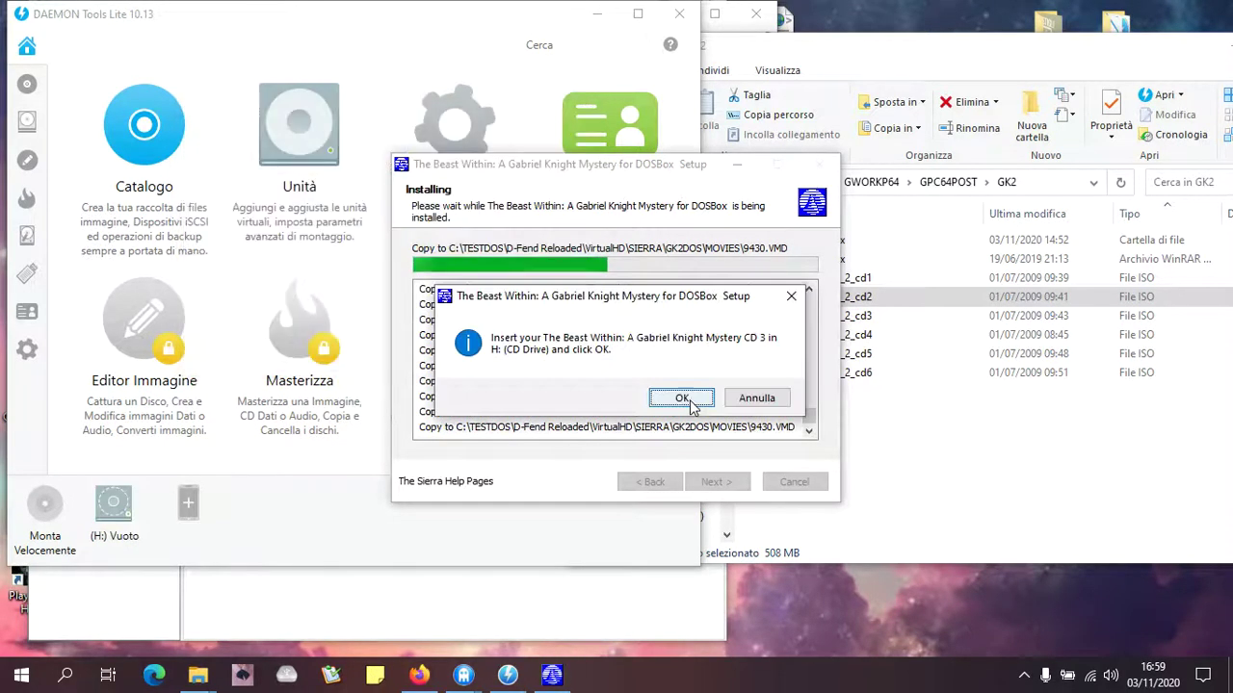
# - Mount gabriel_knight_2_cd3 in DAEMON Tools virtual drive H: and continue the game setup with CD 3
pyautogui.click(913, 425)
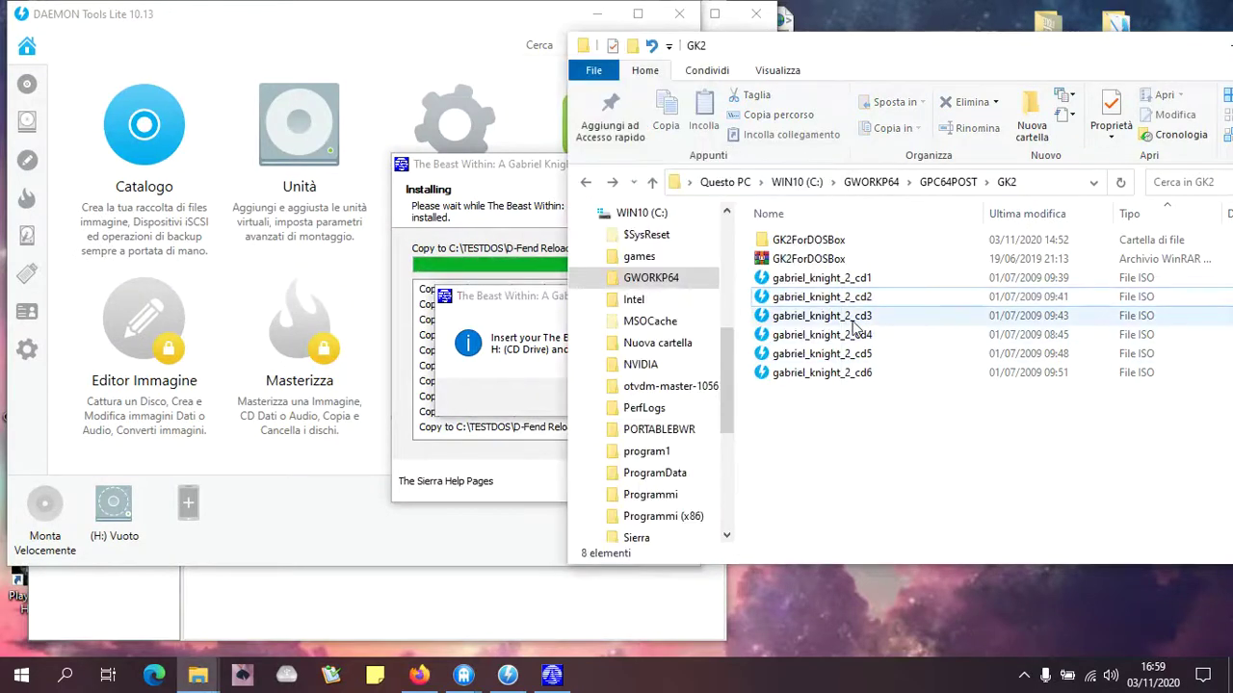
pyautogui.moveTo(938, 316); pyautogui.dragTo(116, 520)
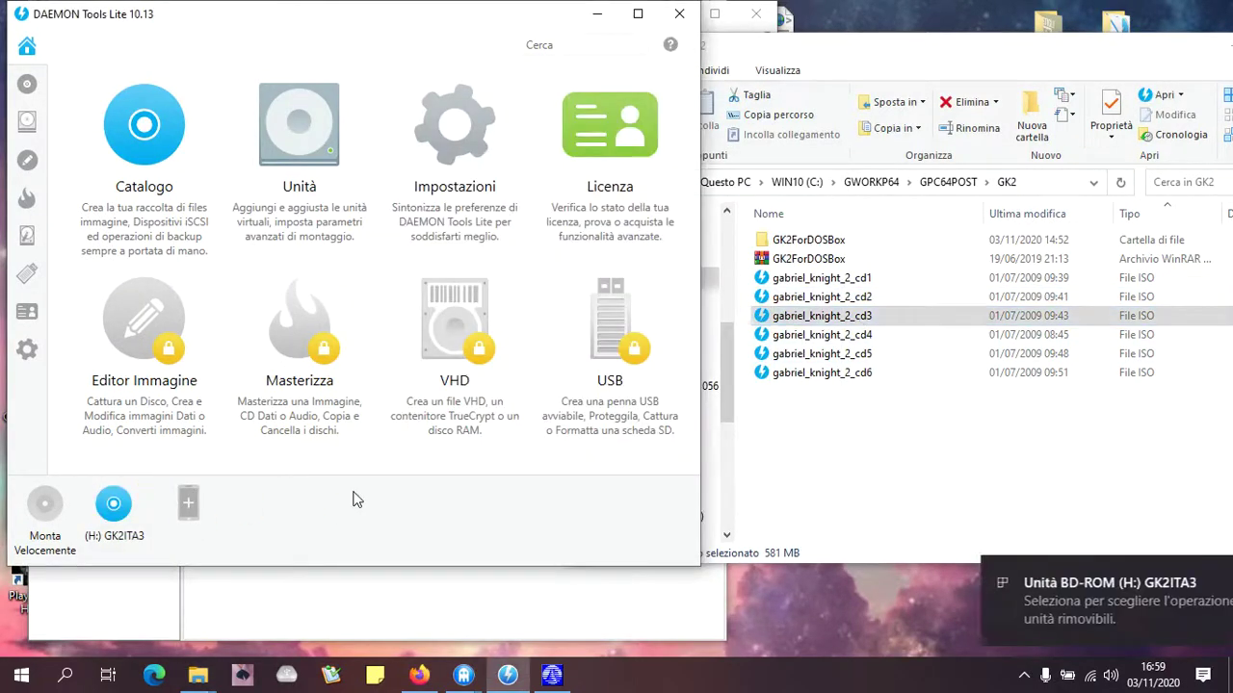
pyautogui.click(547, 672)
pyautogui.click(682, 398)
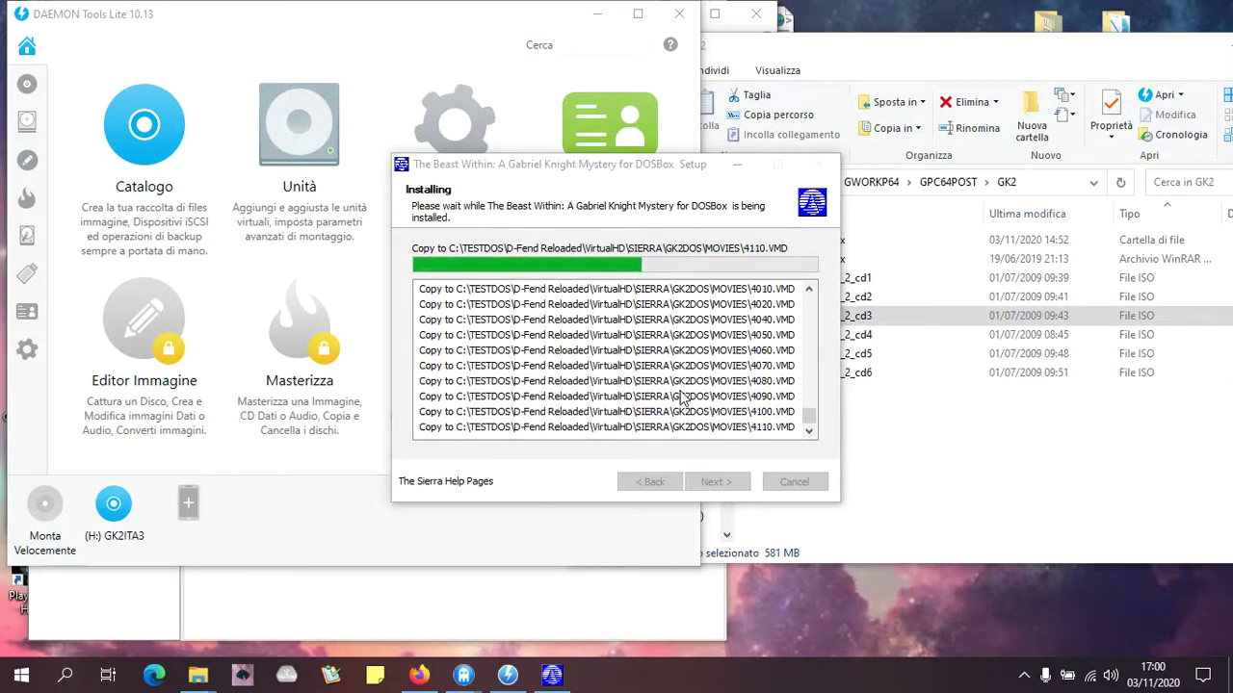
# - Mount gabriel_knight_2_cd4 in virtual drive H: and continue the installation with CD 4
pyautogui.click(944, 352)
pyautogui.click(860, 337)
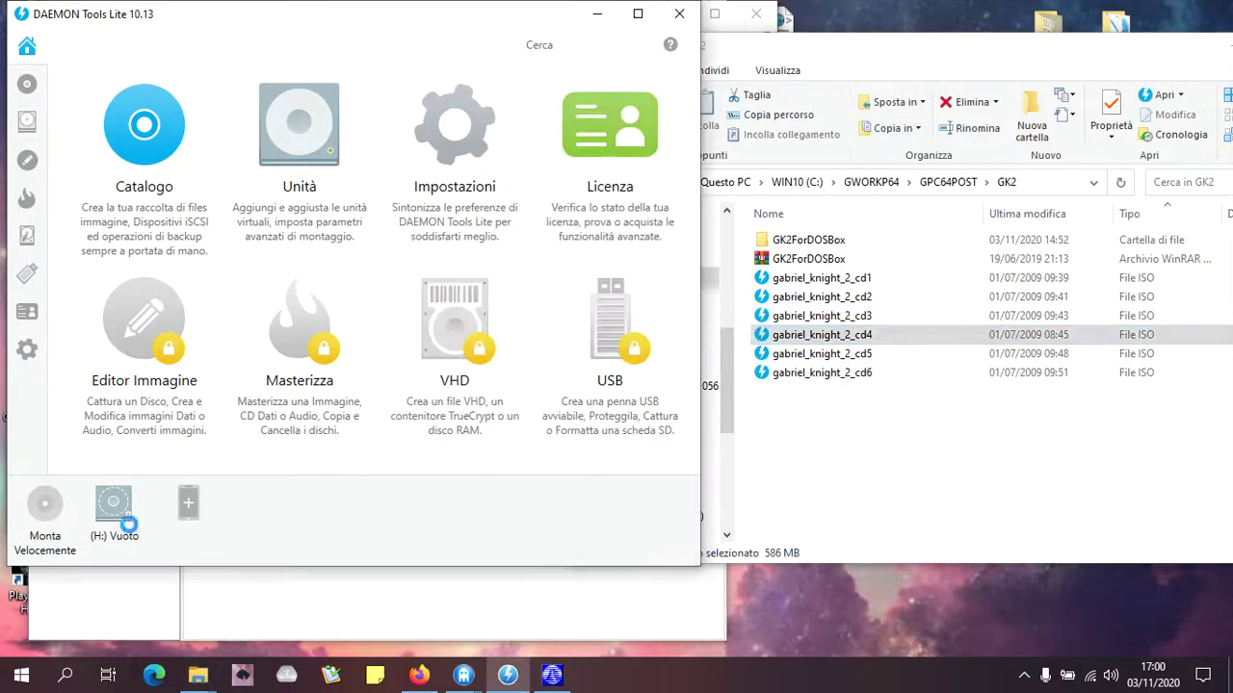
pyautogui.moveTo(128, 525); pyautogui.dragTo(128, 525)
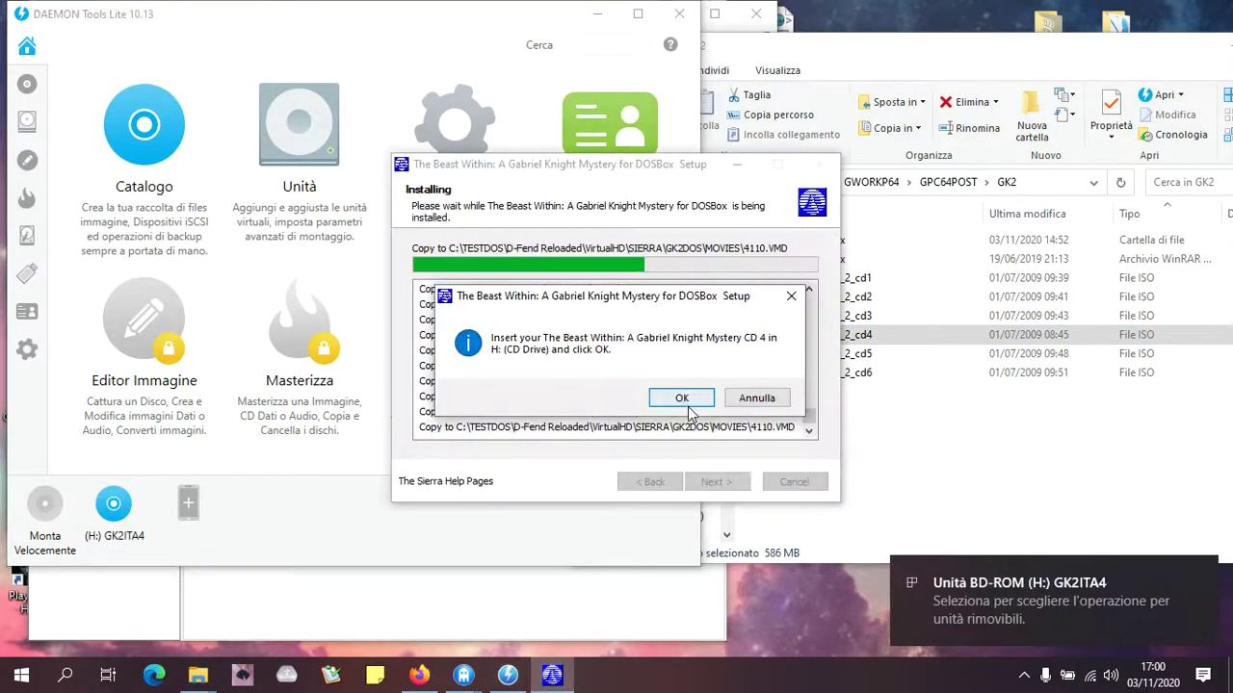
pyautogui.click(687, 408)
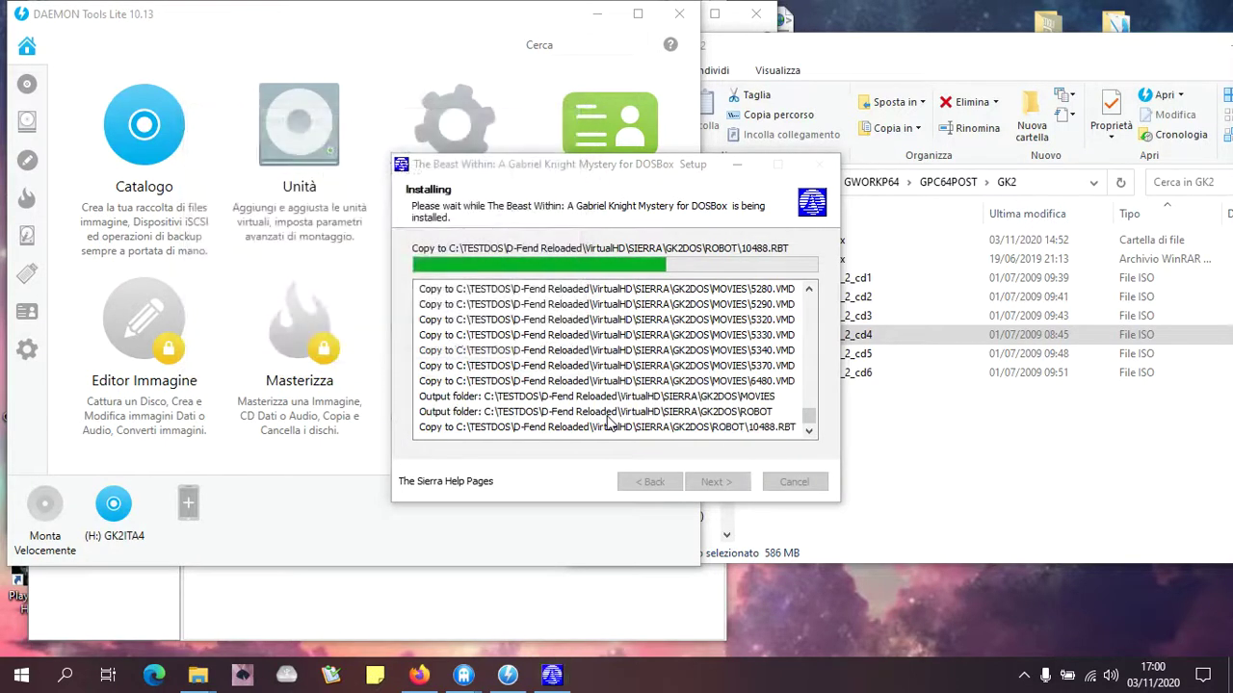
# - Mount gabriel_knight_2_cd5 in virtual drive H: and continue the installation with CD 5
pyautogui.click(841, 434)
pyautogui.click(857, 374)
pyautogui.moveTo(857, 374); pyautogui.dragTo(135, 510)
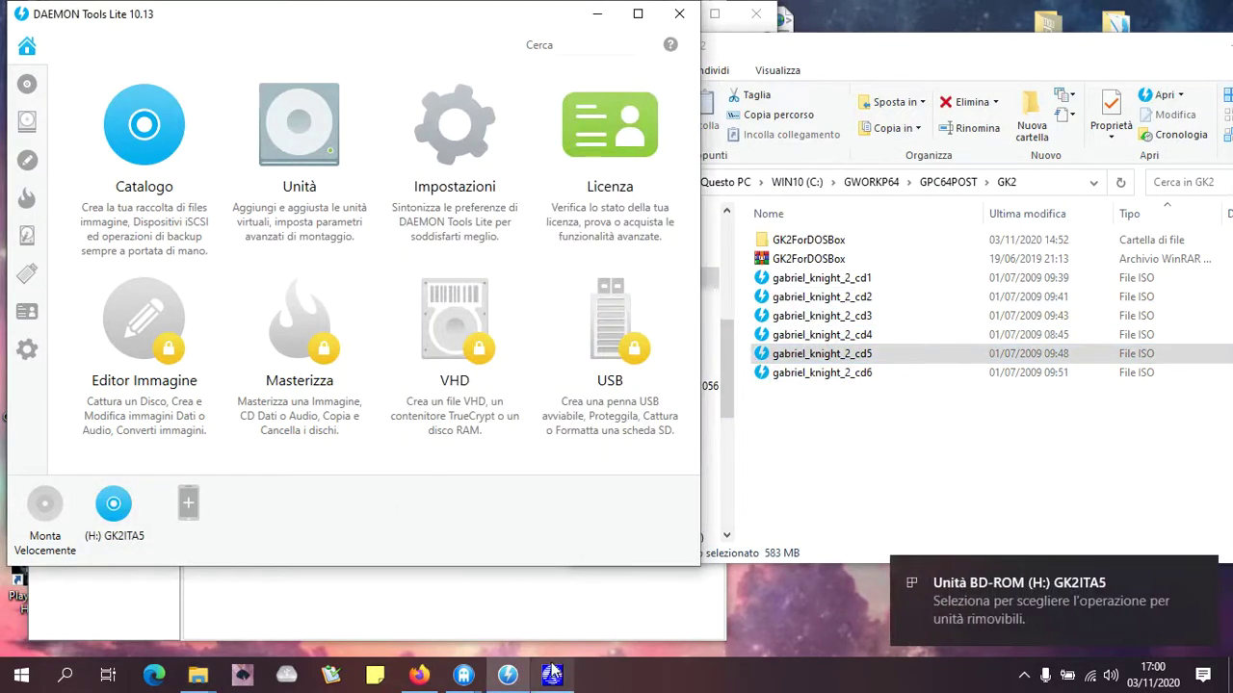
pyautogui.click(552, 674)
pyautogui.click(681, 396)
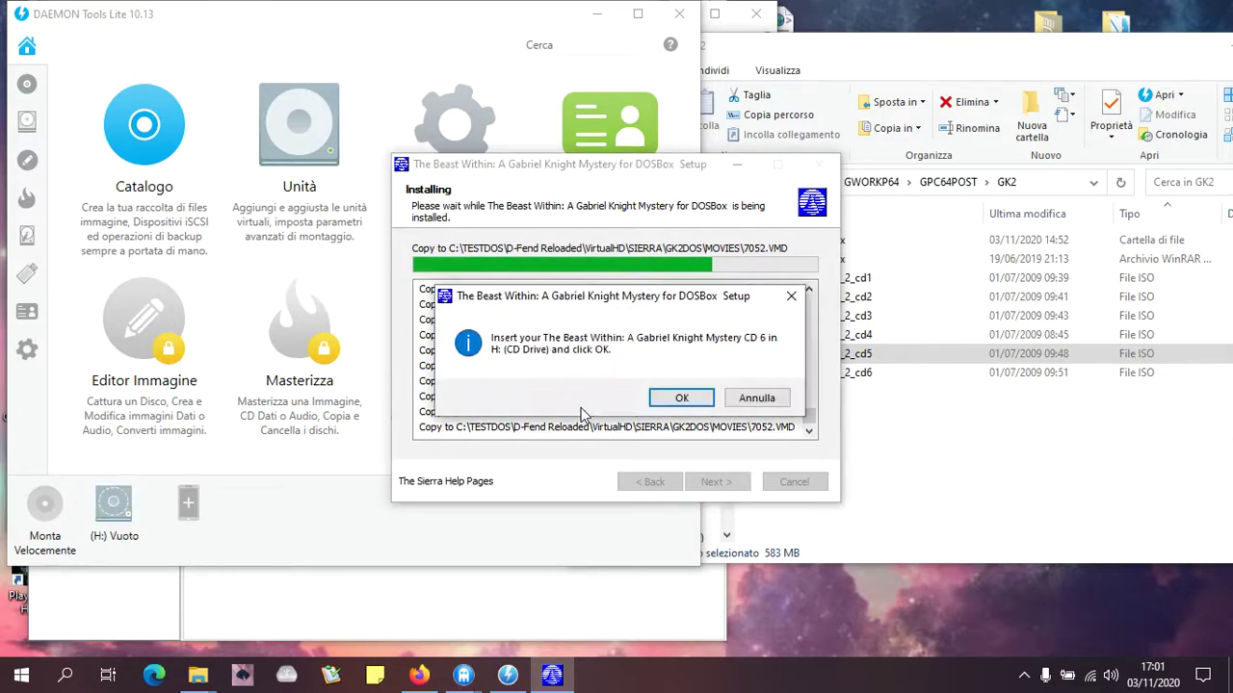
# - Mount gabriel_knight_2_cd6 in virtual drive H: and continue the installation with CD 6
pyautogui.click(1074, 468)
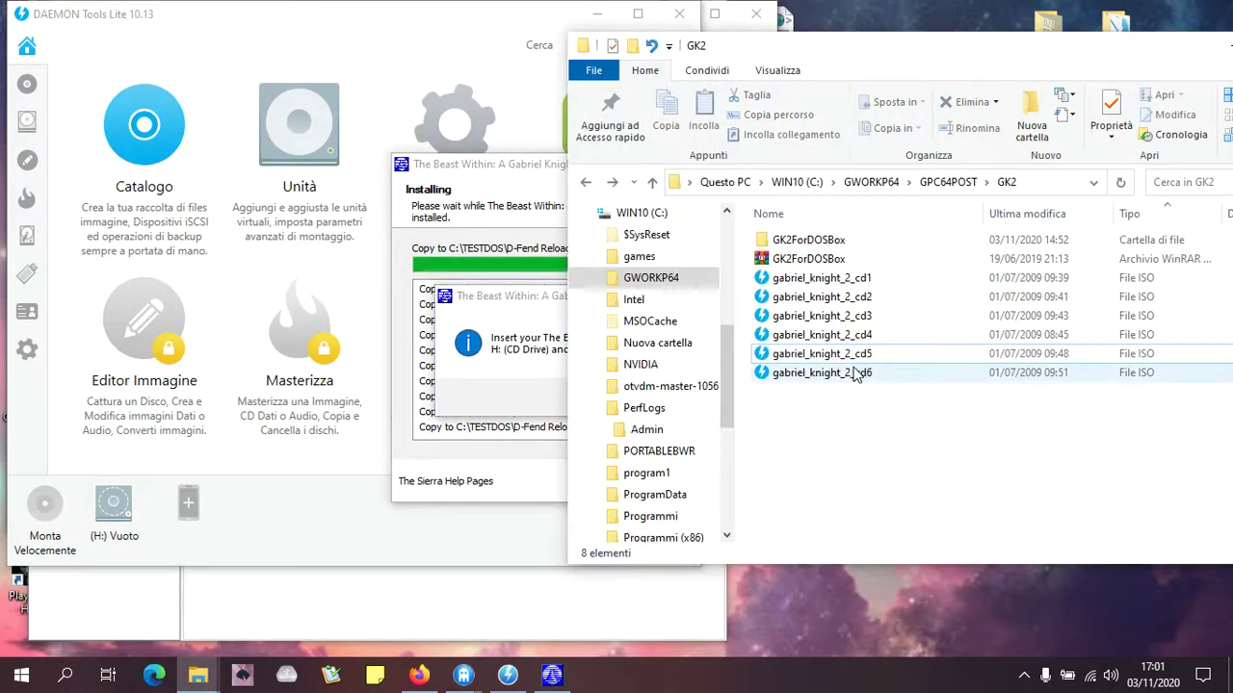
pyautogui.moveTo(859, 372); pyautogui.dragTo(123, 520)
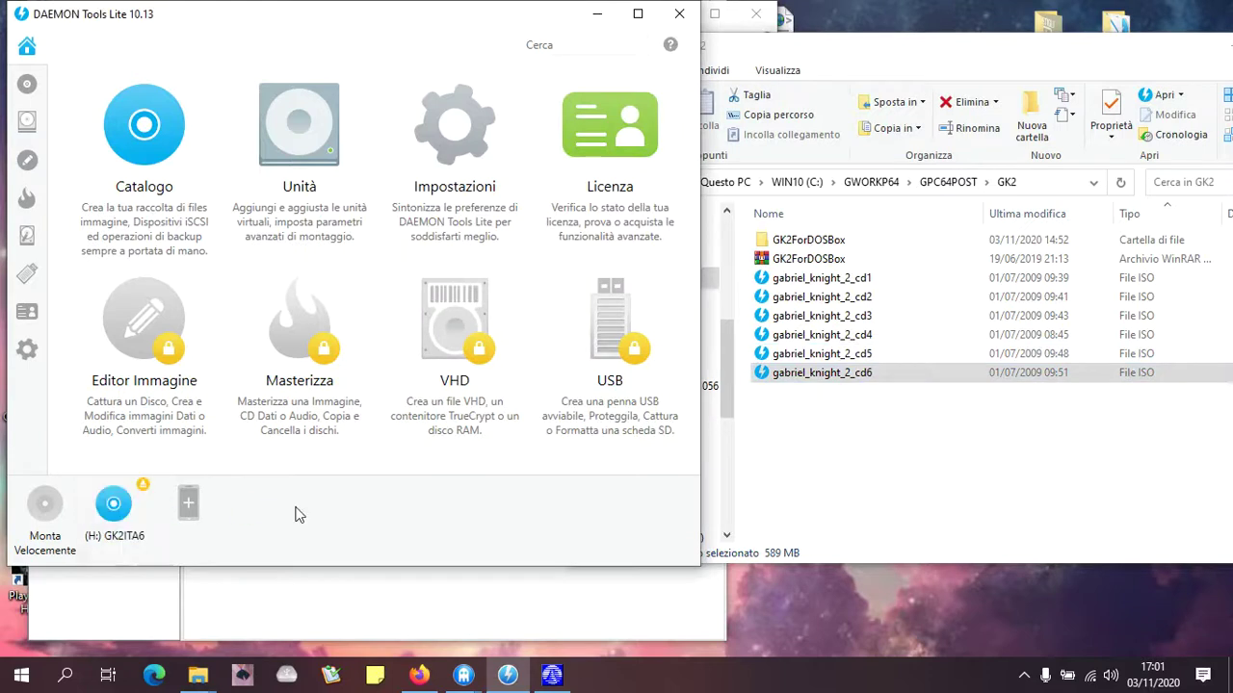
pyautogui.click(681, 399)
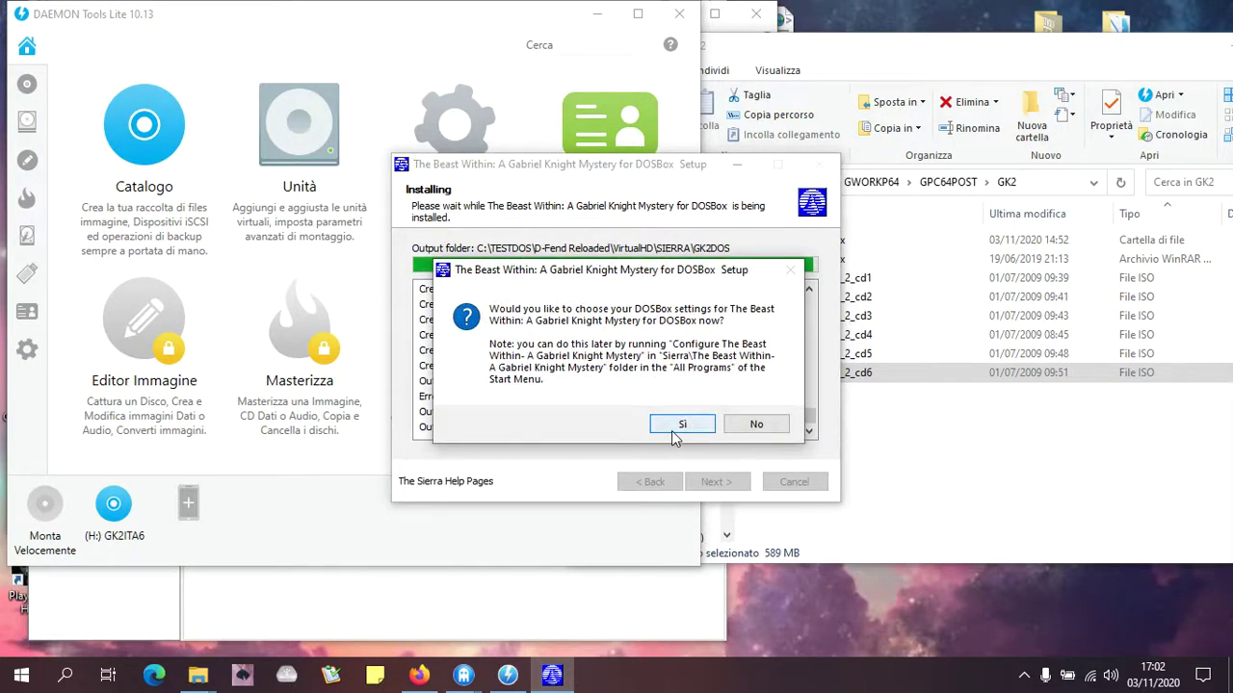
# - Accept choosing the DOSBox settings now, save the preferences with OpenGL output, and finish the game setup
pyautogui.click(671, 430)
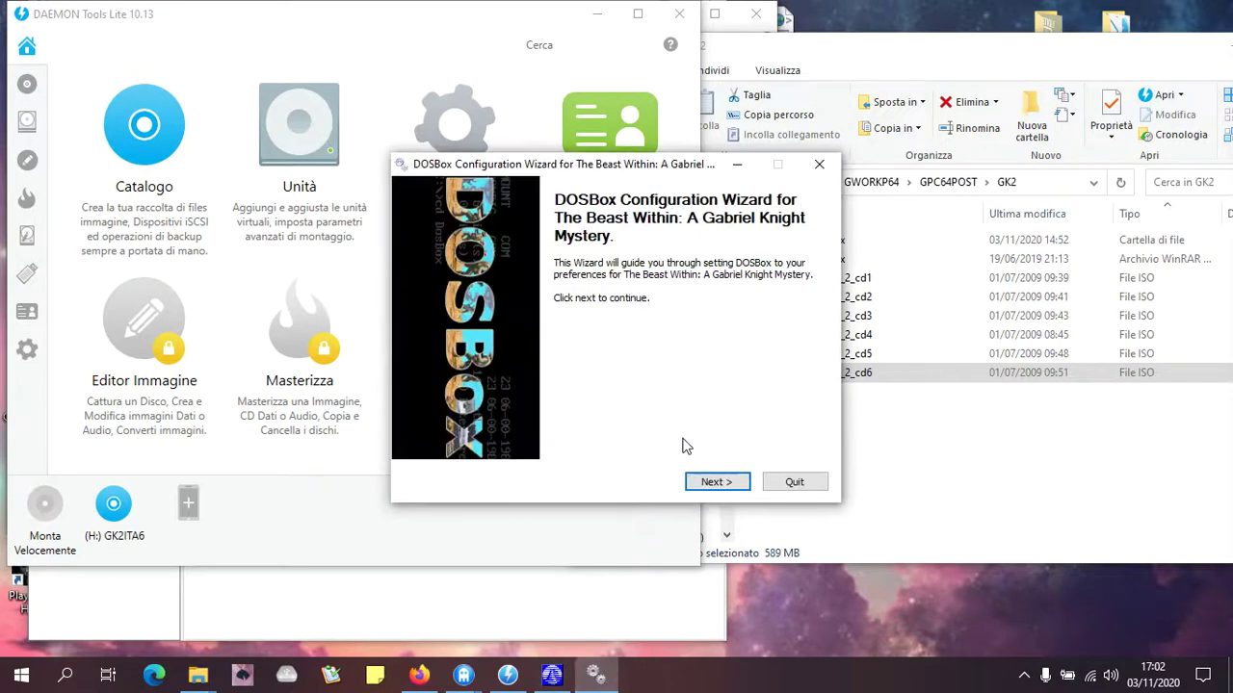
pyautogui.click(734, 485)
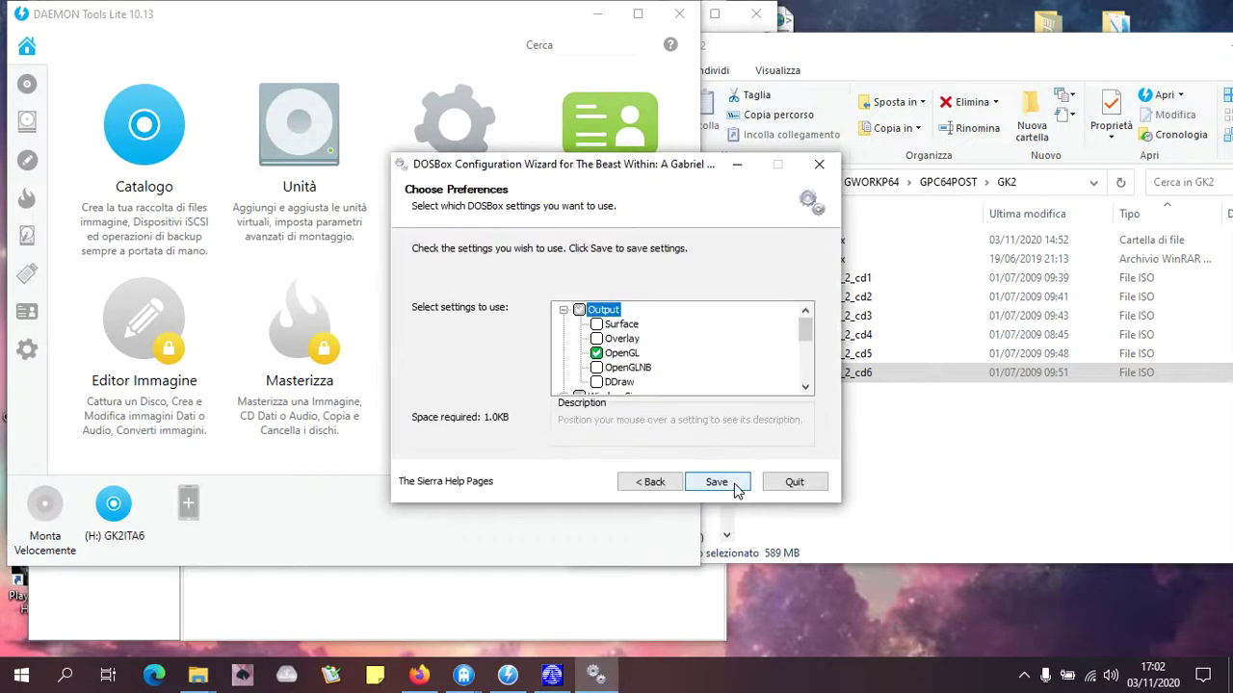
pyautogui.click(737, 487)
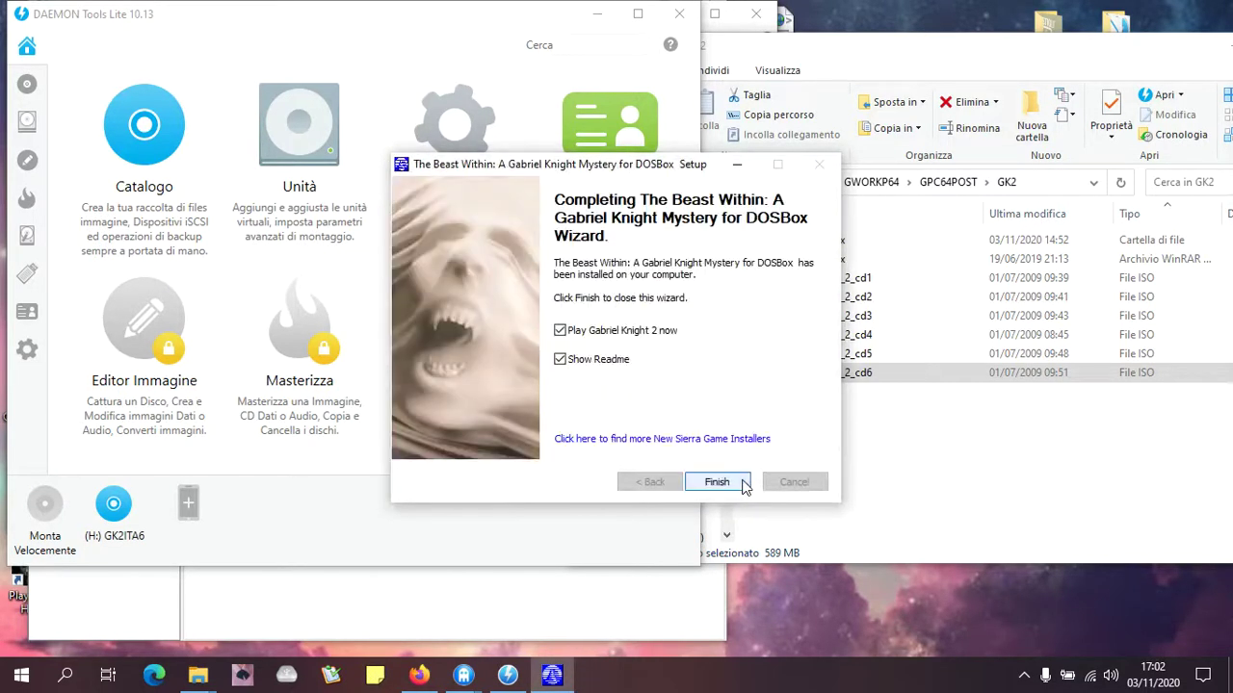
pyautogui.click(719, 489)
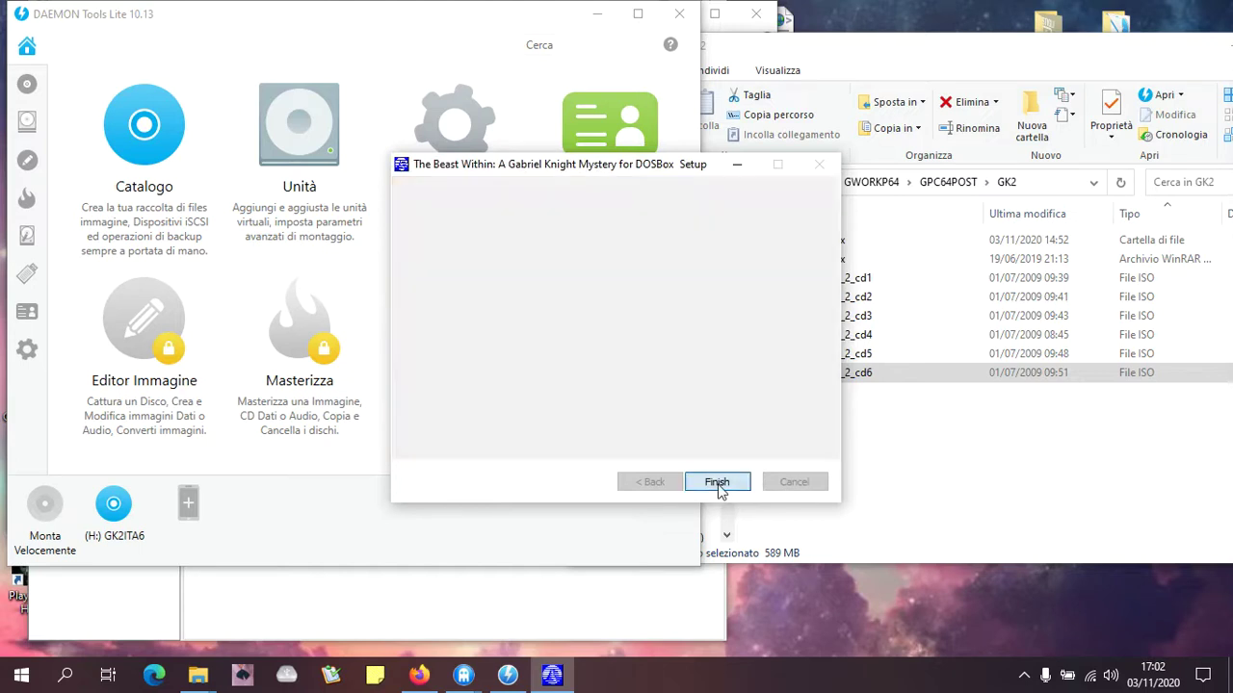
# - Minimize DAEMON Tools, go up to the SIERRA folder, and check the size of the installed GK2DOS folder in its properties
pyautogui.click(600, 21)
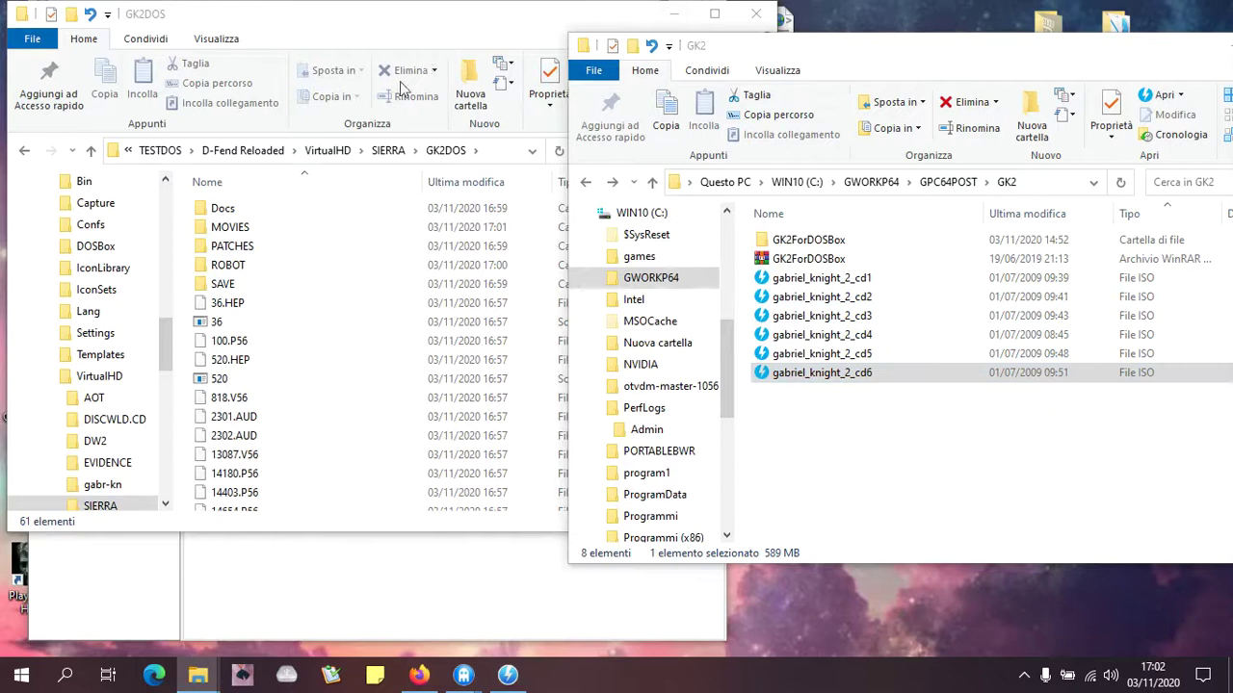
pyautogui.click(779, 36)
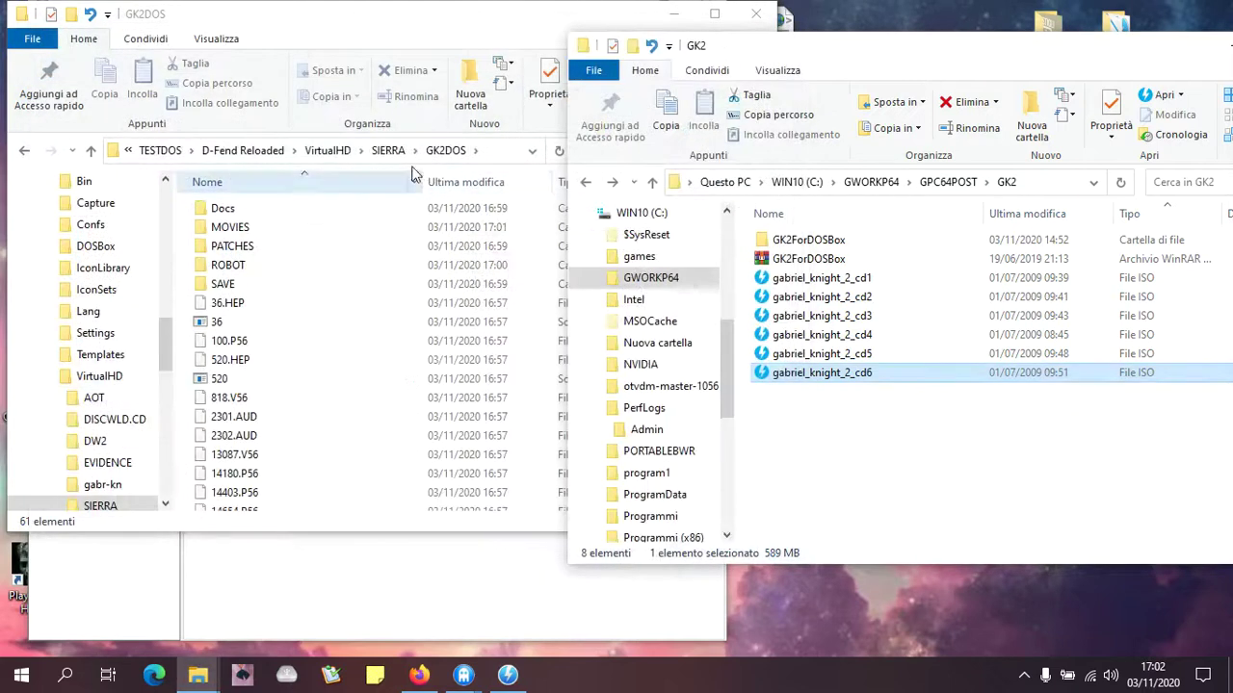
pyautogui.click(390, 150)
pyautogui.rightClick(240, 230)
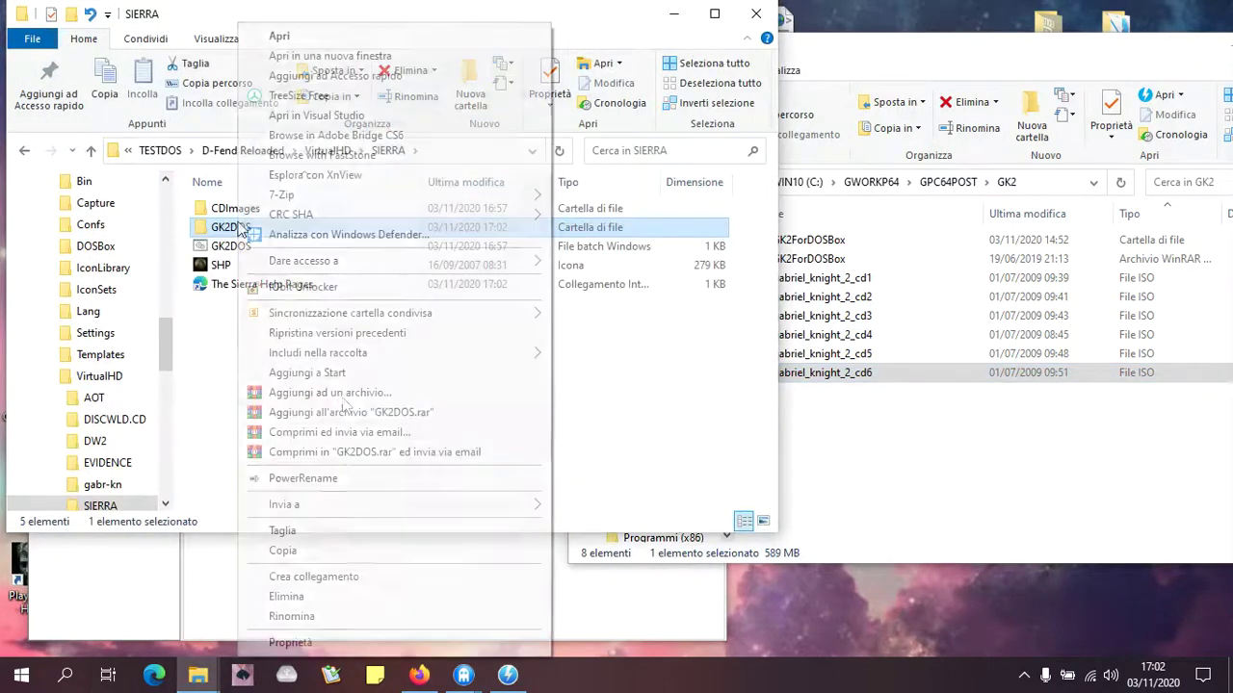
pyautogui.click(556, 422)
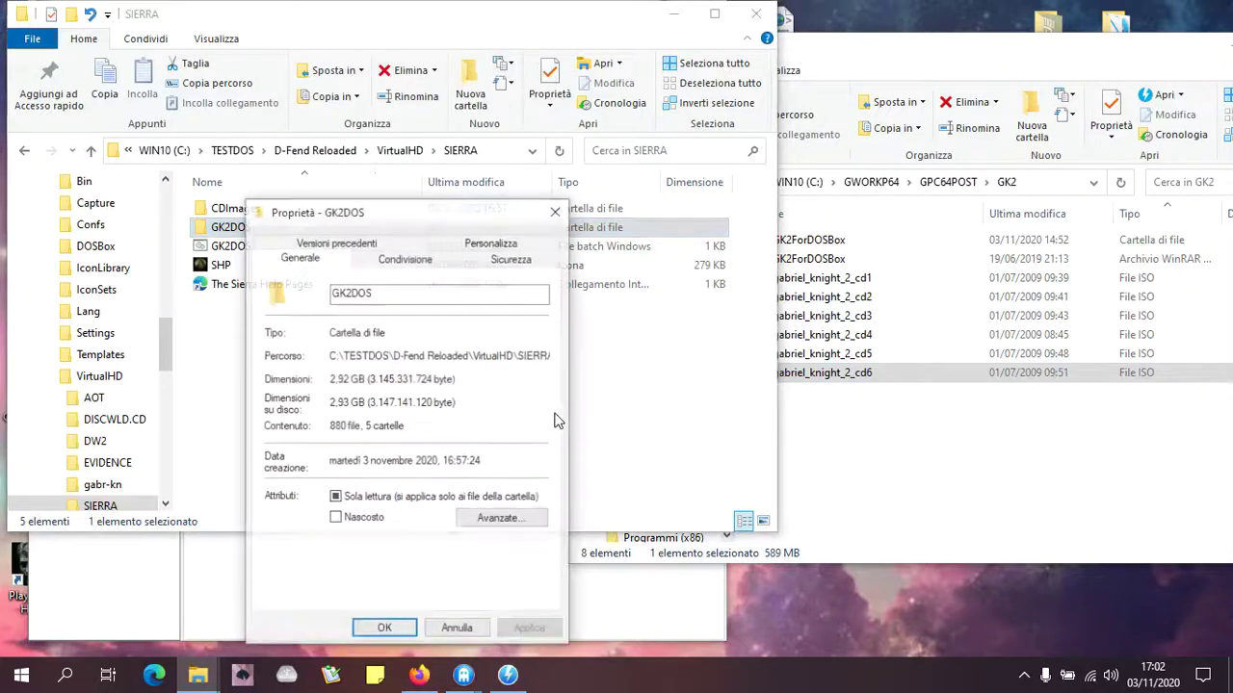
pyautogui.click(557, 210)
# - Switch to D-Fend Reloaded, launch the GK2 profile, and continue into the opening scene of chapter one
pyautogui.click(673, 14)
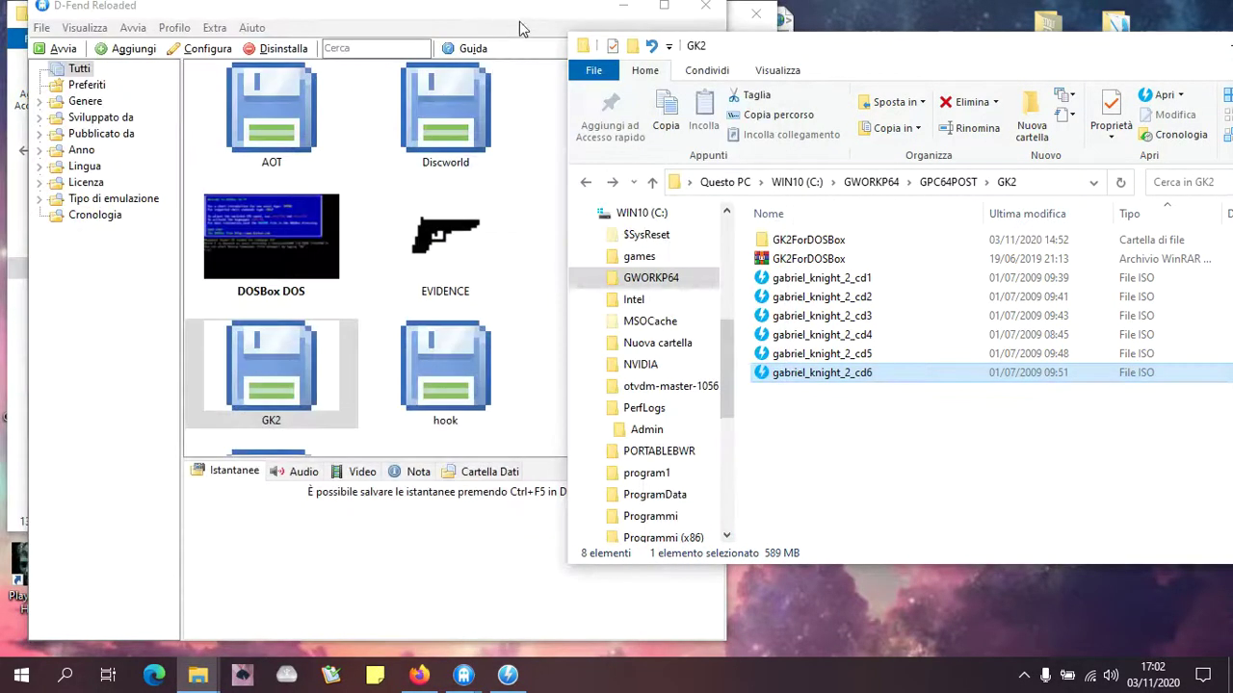
pyautogui.click(519, 19)
pyautogui.doubleClick(281, 394)
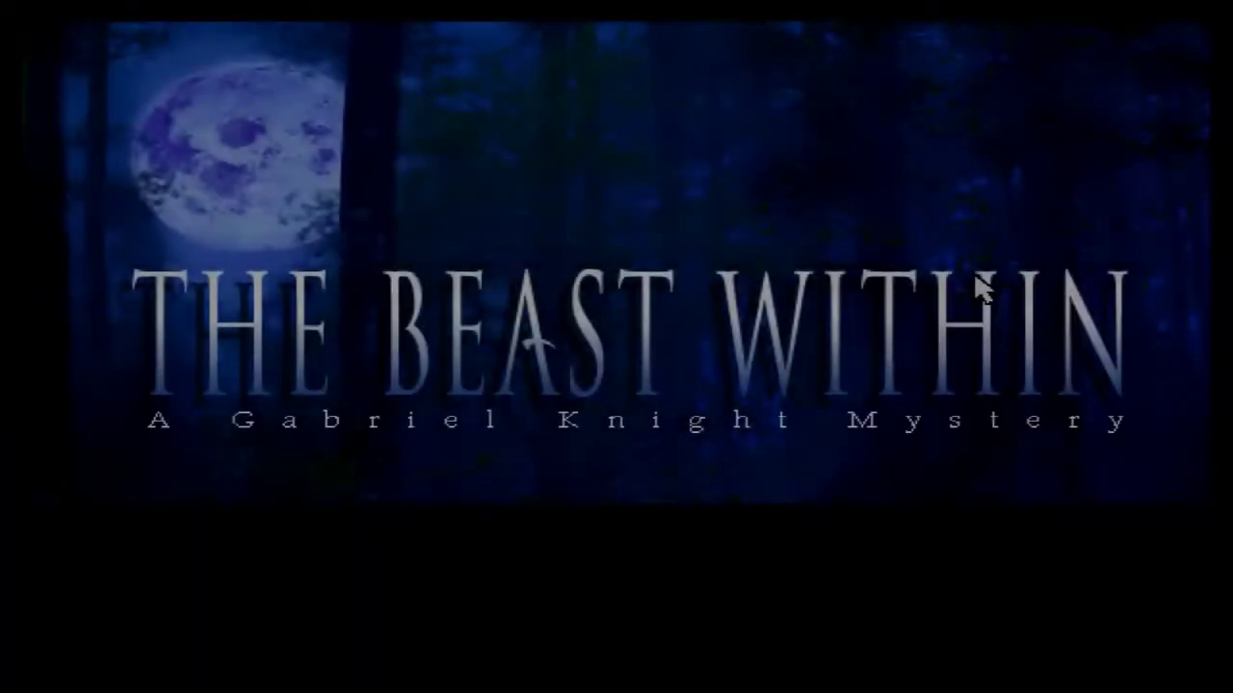
pyautogui.click(506, 471)
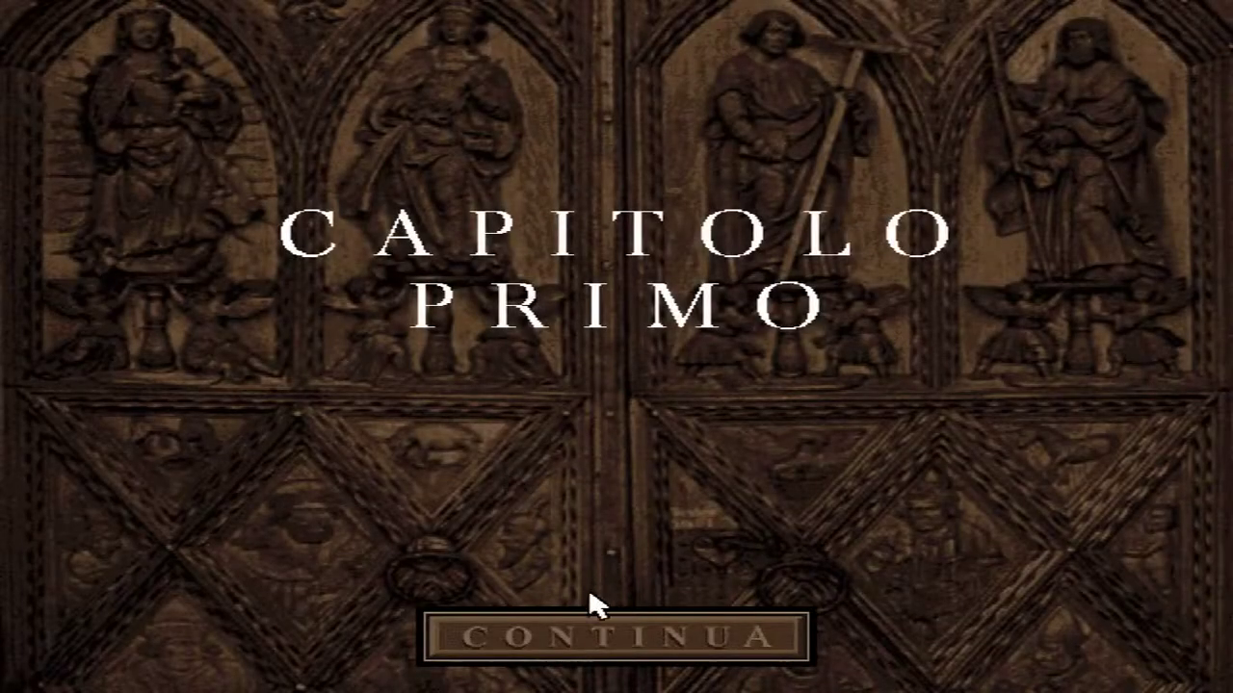
pyautogui.click(581, 646)
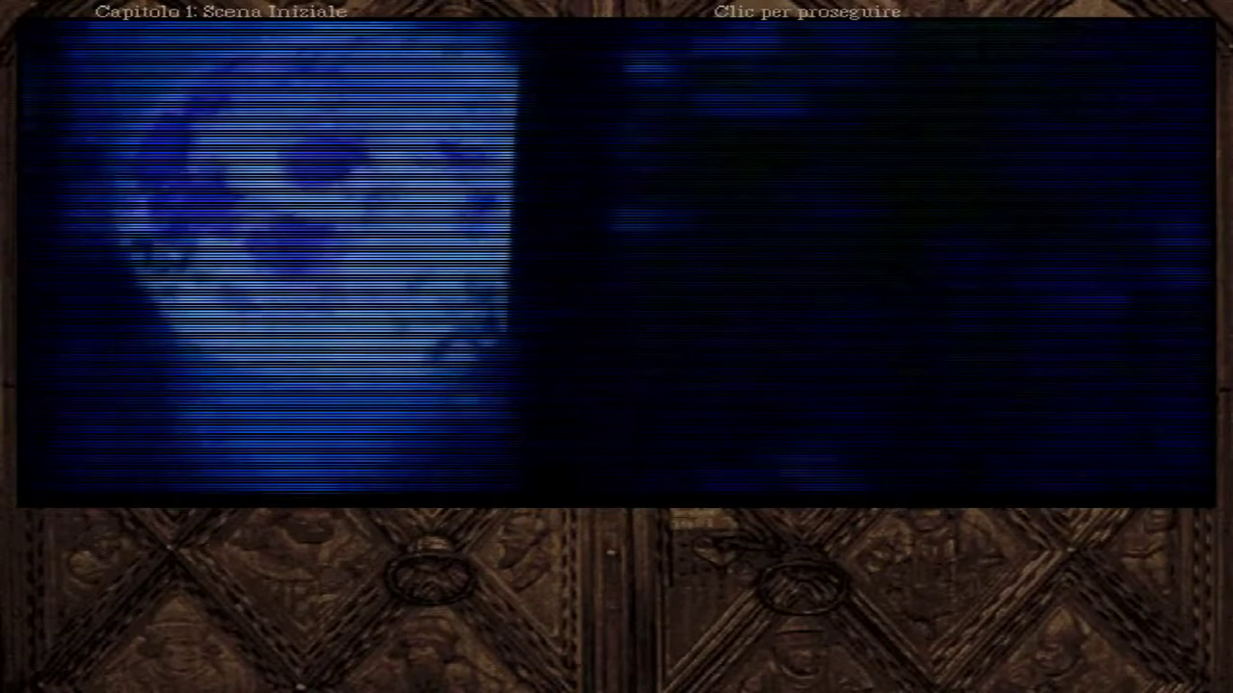